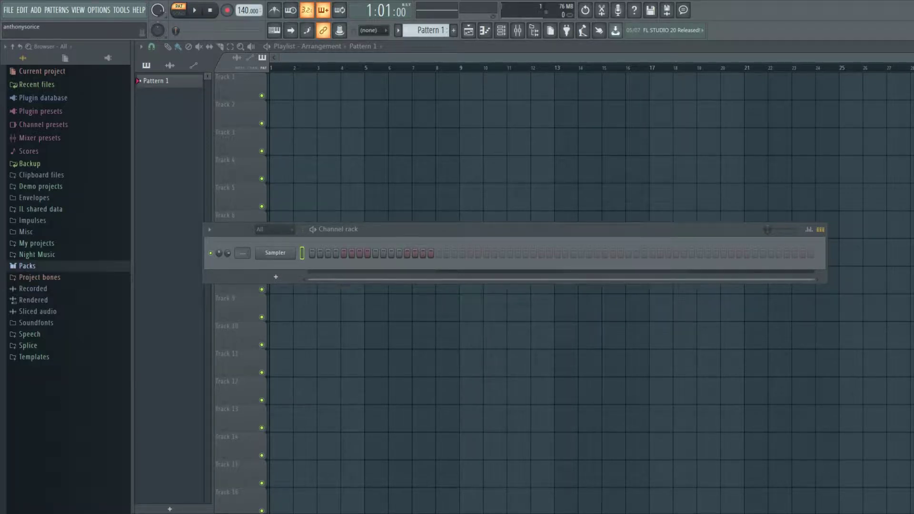
# Reposition and widen the Channel rack window.
pyautogui.moveTo(436, 228); pyautogui.dragTo(463, 209)
pyautogui.moveTo(795, 264); pyautogui.dragTo(761, 255)
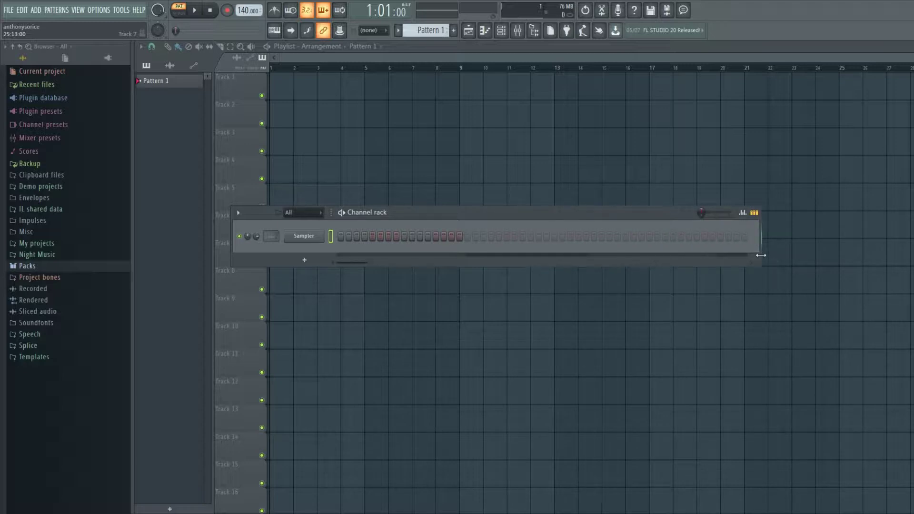
pyautogui.moveTo(470, 215); pyautogui.dragTo(547, 240)
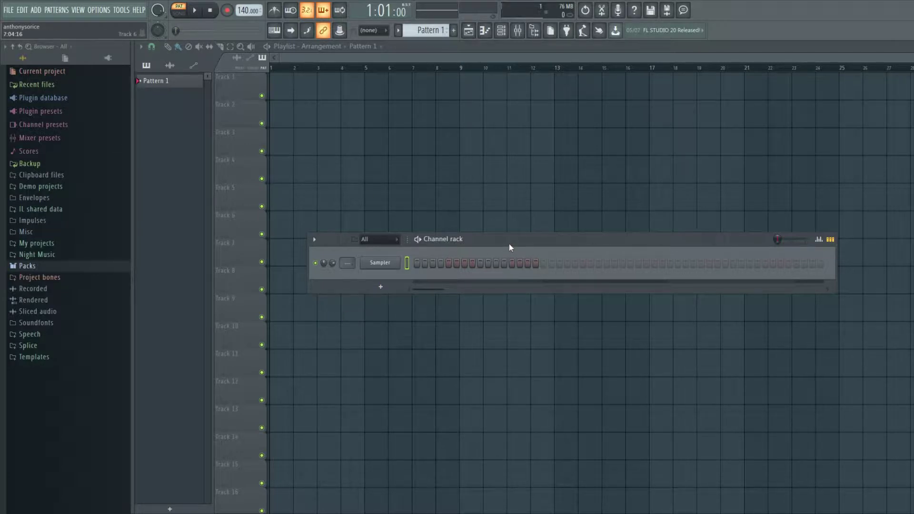
pyautogui.moveTo(509, 244); pyautogui.dragTo(413, 244)
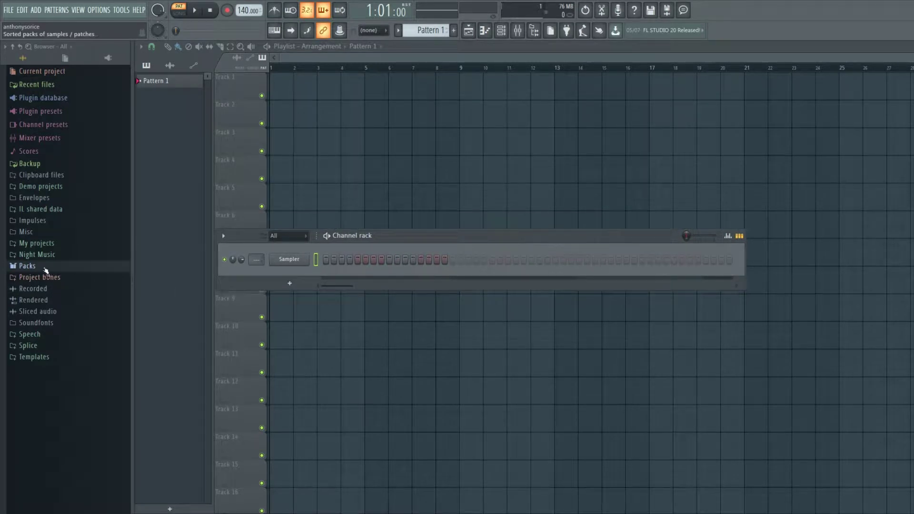
# Load the Rhodes preset from Packs > Instruments > Keyboard onto the Sampler channel.
pyautogui.click(32, 267)
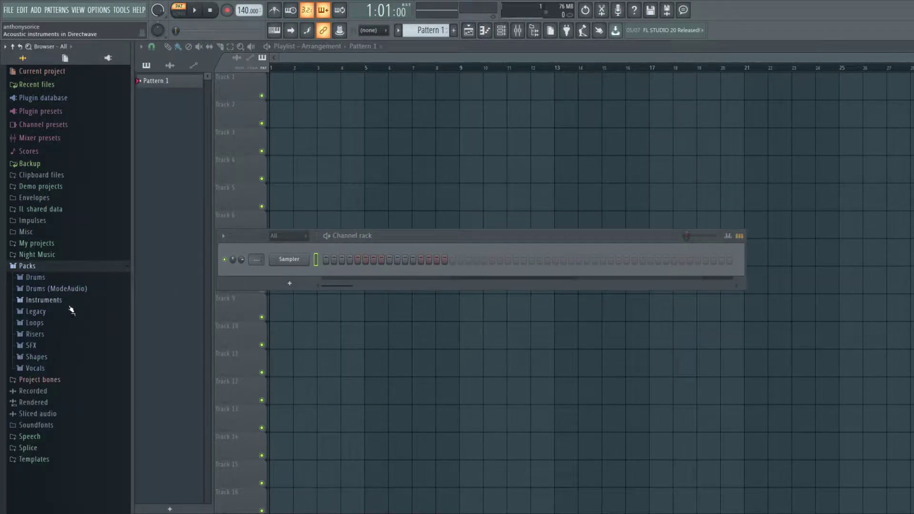
pyautogui.click(55, 303)
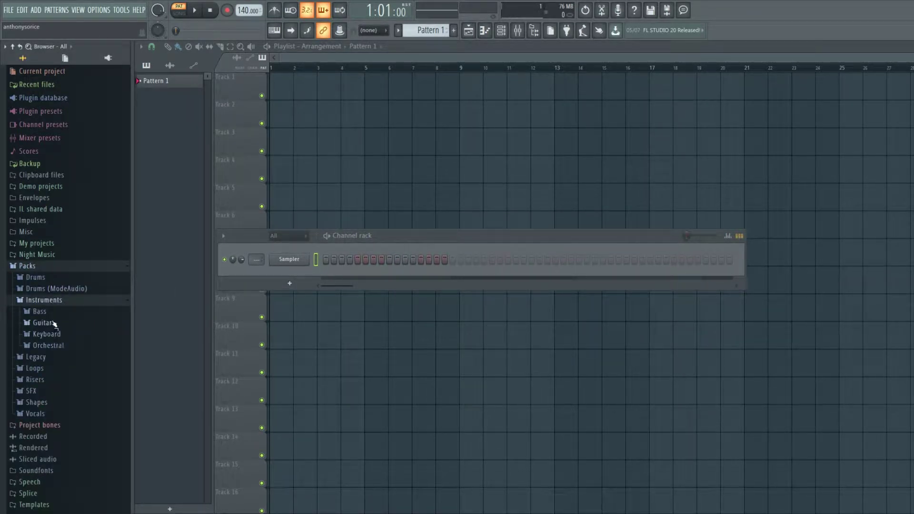
pyautogui.click(60, 335)
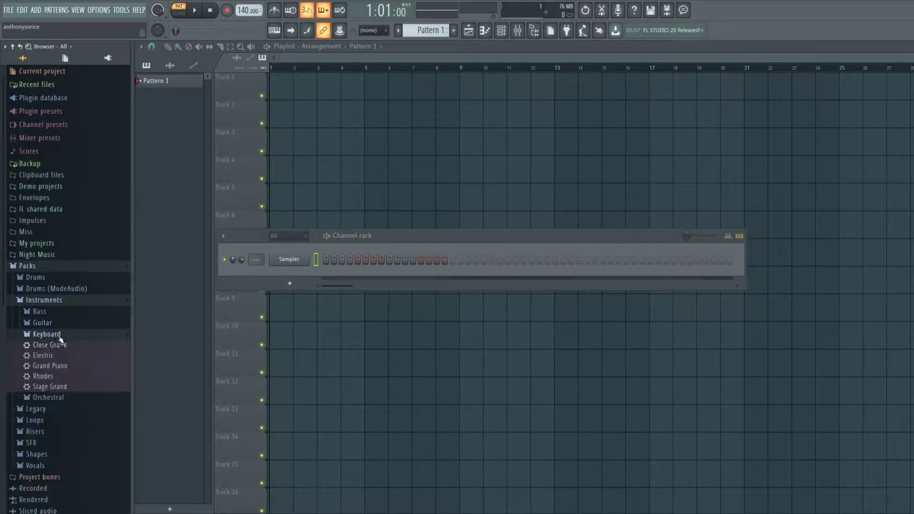
pyautogui.moveTo(55, 381); pyautogui.dragTo(288, 259)
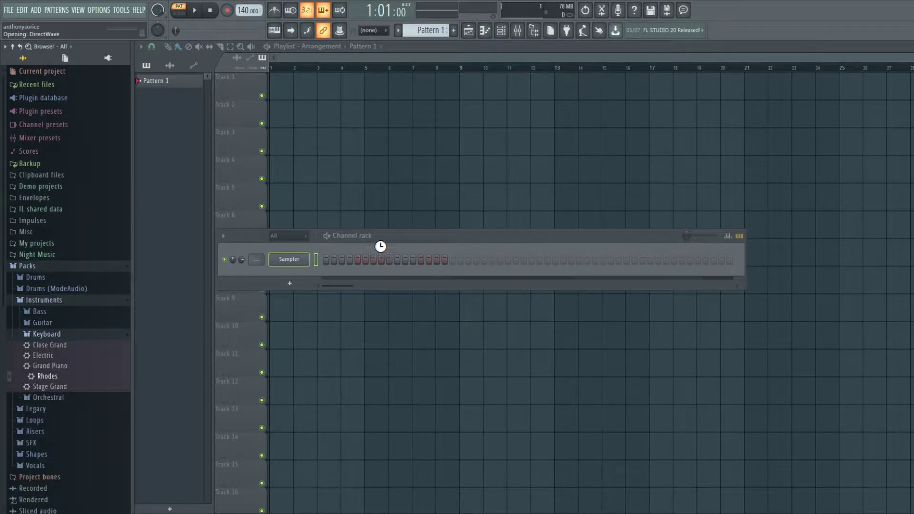
pyautogui.moveTo(381, 236); pyautogui.dragTo(431, 242)
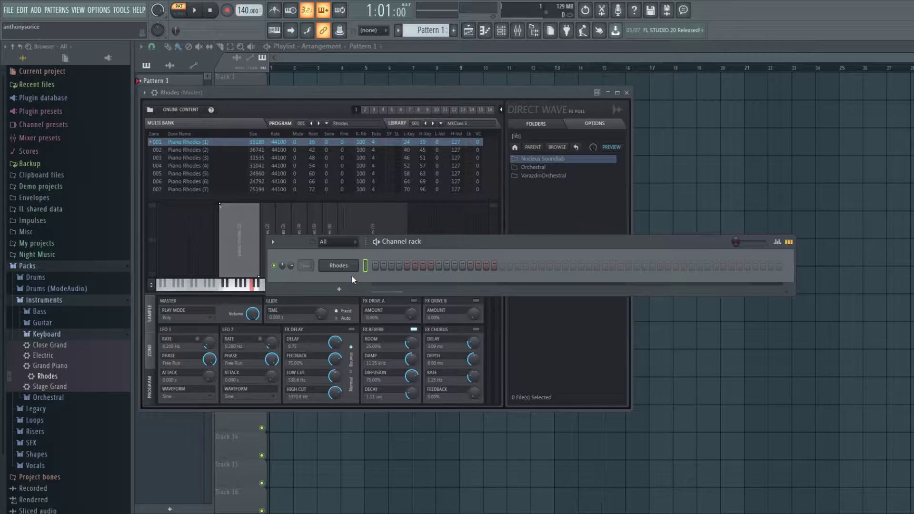
pyautogui.rightClick(356, 264)
# Draw a one-bar chord of E6, C#6, A5 and F#5 at bar 1 in the Rhodes piano roll.
pyautogui.click(380, 266)
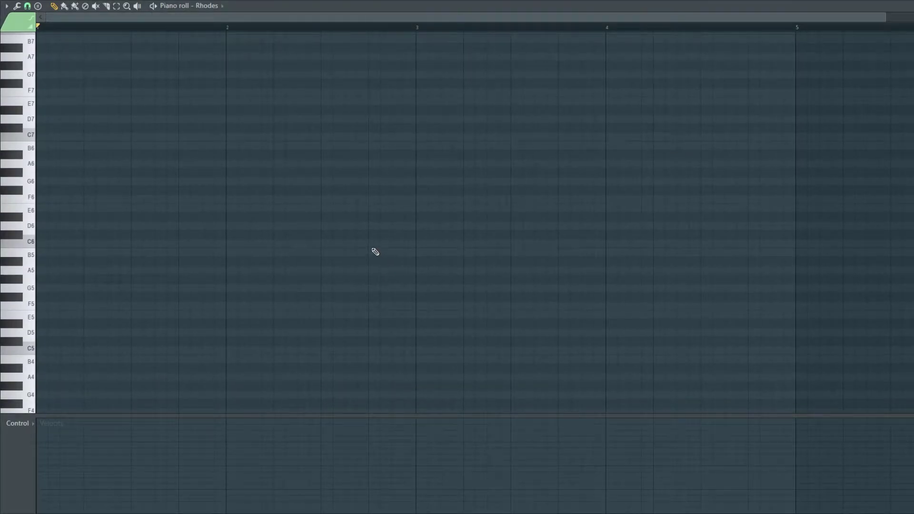
pyautogui.keyDown('ctrl'); pyautogui.scroll(1, 373, 251); pyautogui.keyUp('ctrl')
pyautogui.moveTo(175, 21); pyautogui.dragTo(114, 33)
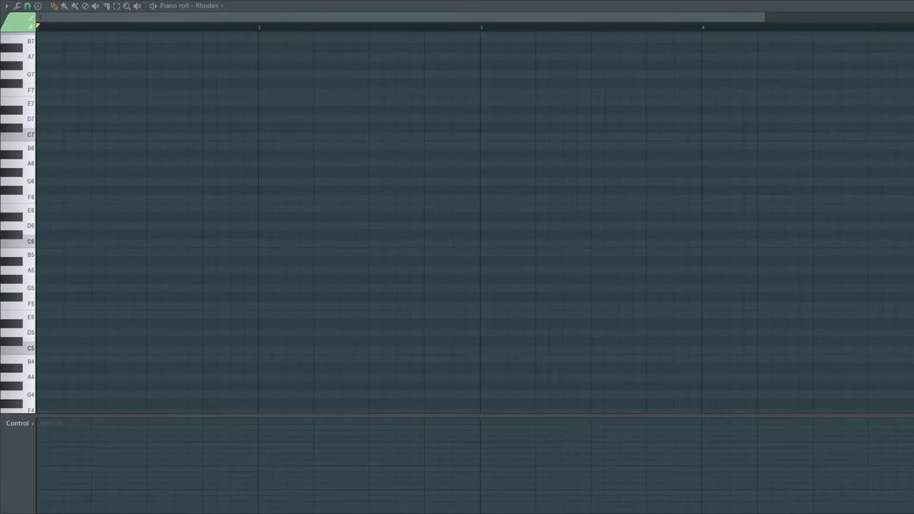
pyautogui.click(50, 244)
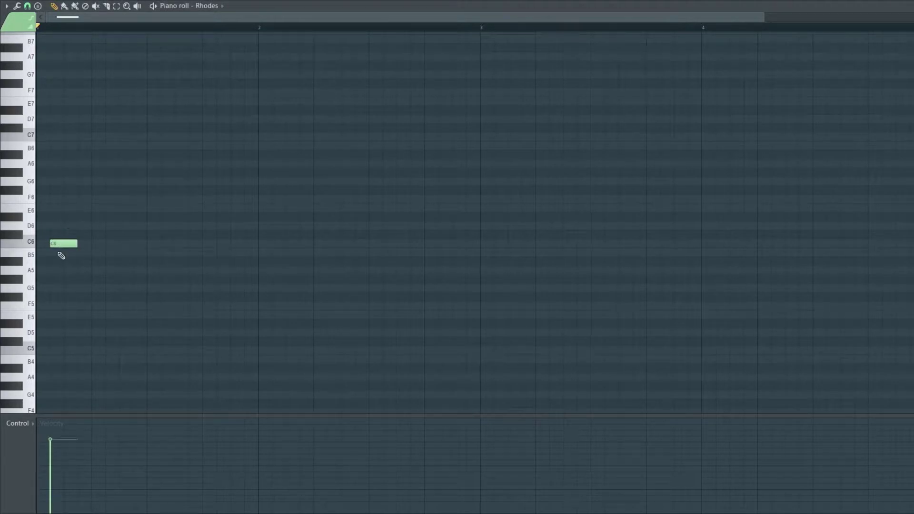
pyautogui.moveTo(58, 244)
pyautogui.mouseDown()
pyautogui.moveTo(45, 243)
pyautogui.moveTo(45, 187)
pyautogui.moveTo(44, 208)
pyautogui.moveTo(252, 214)
pyautogui.mouseUp()
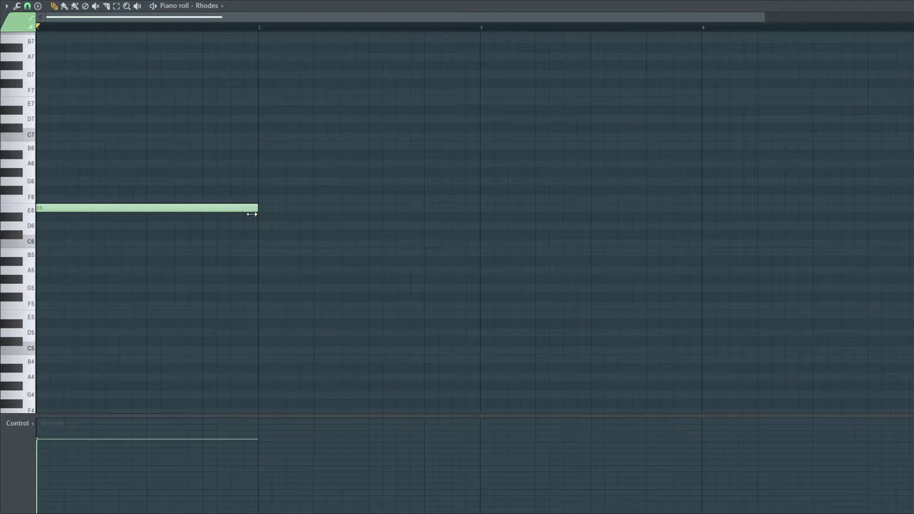
pyautogui.click(72, 234)
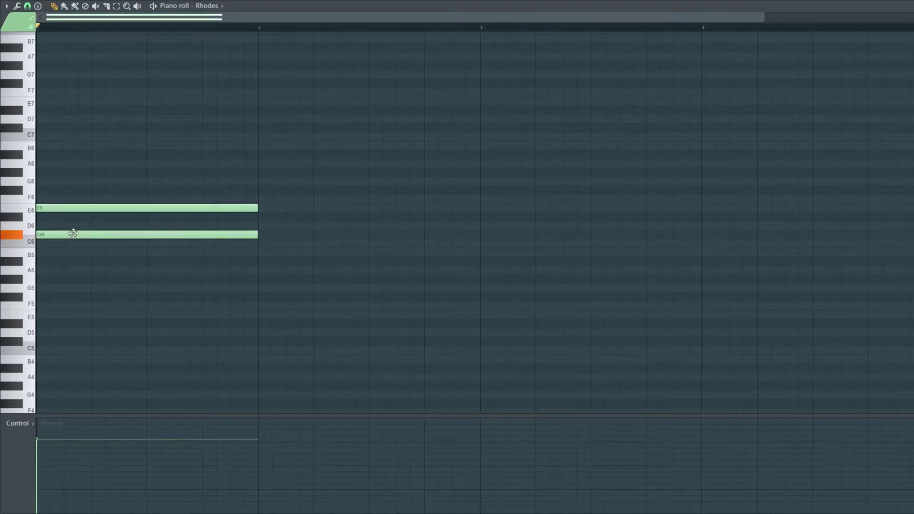
pyautogui.click(57, 270)
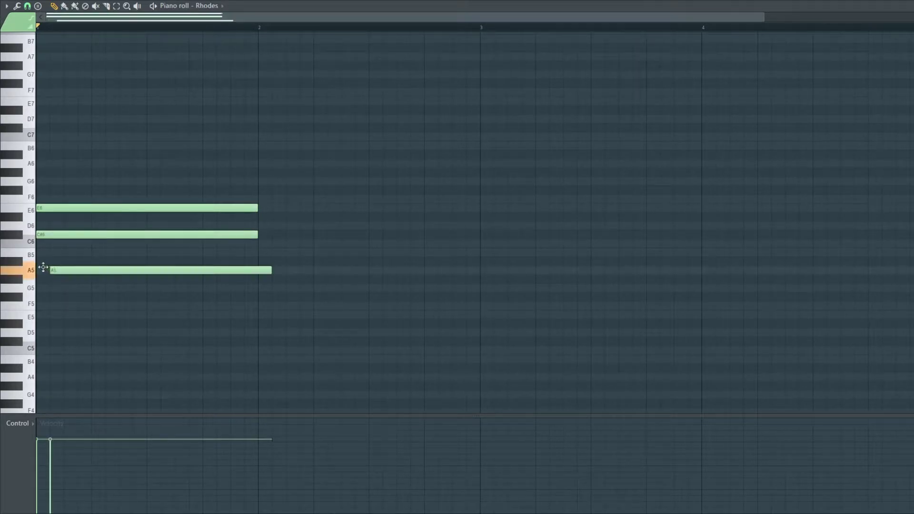
pyautogui.moveTo(79, 270); pyautogui.dragTo(54, 273)
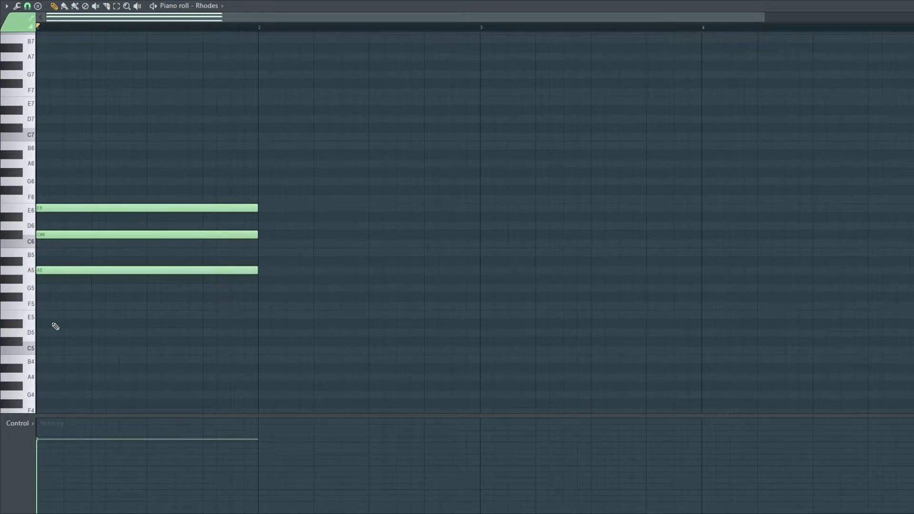
pyautogui.click(41, 315)
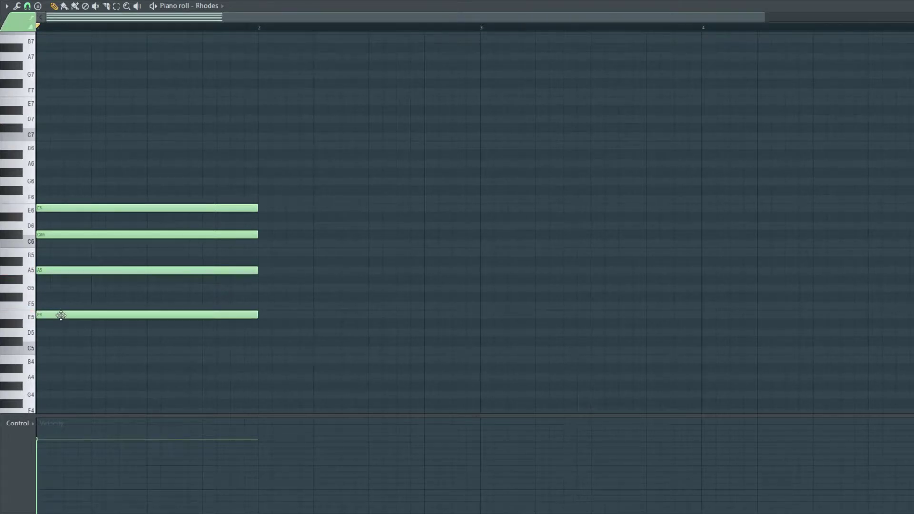
pyautogui.moveTo(61, 316); pyautogui.dragTo(55, 294)
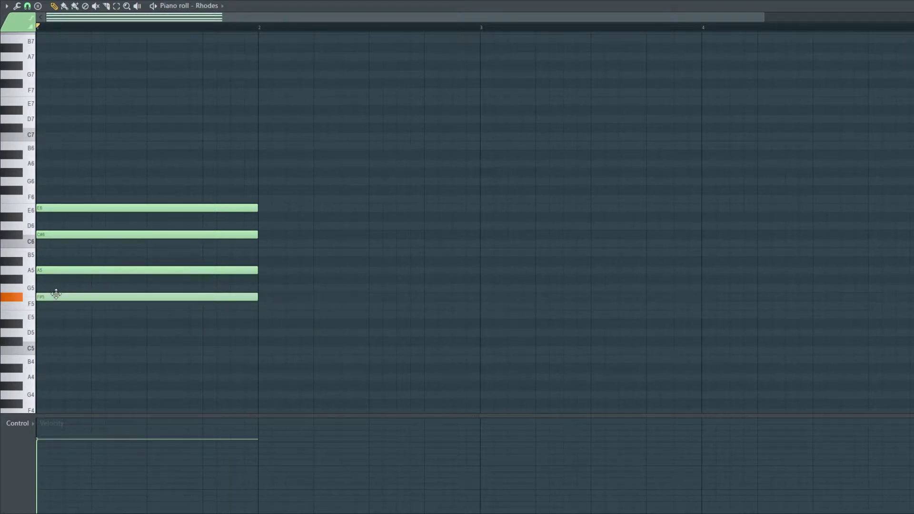
# Move the whole chord down one octave to F#4–A4–C#5–E5 and play it back.
pyautogui.hotkey('ctrl', 'a')
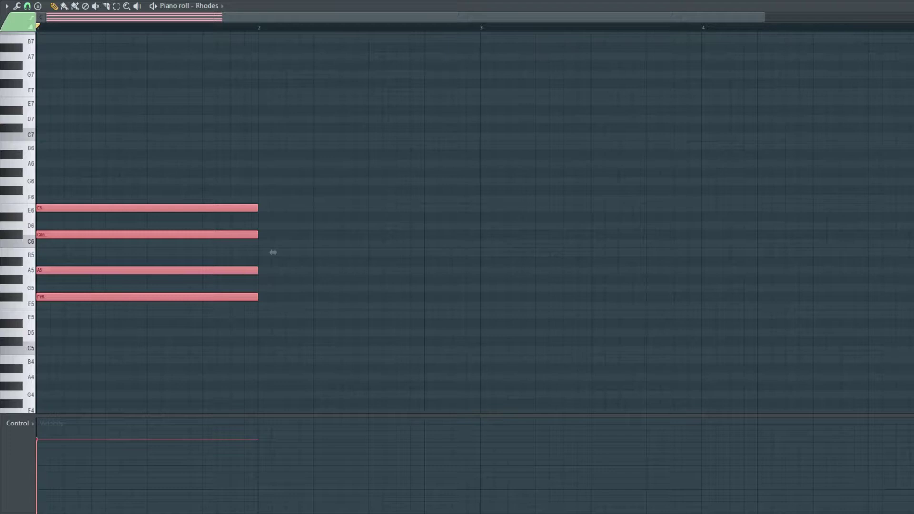
pyautogui.moveTo(273, 252); pyautogui.dragTo(273, 359)
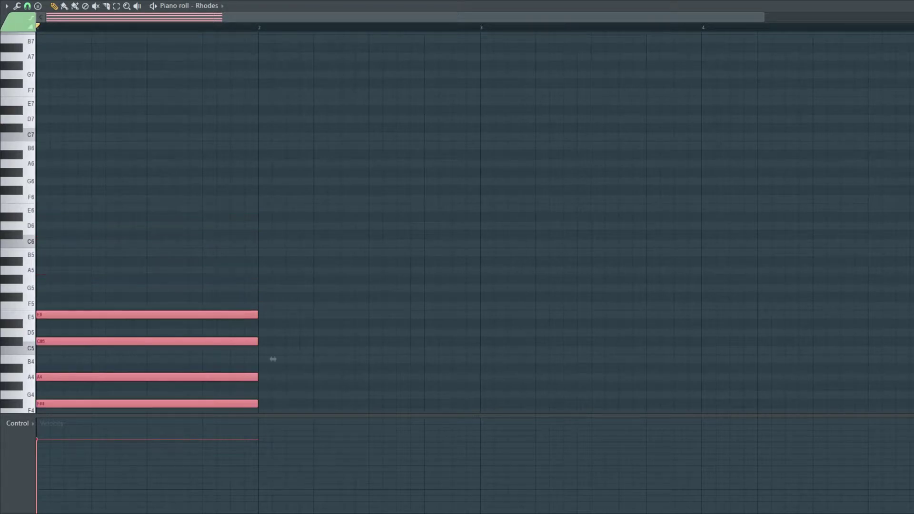
pyautogui.scroll(-3, 229, 223)
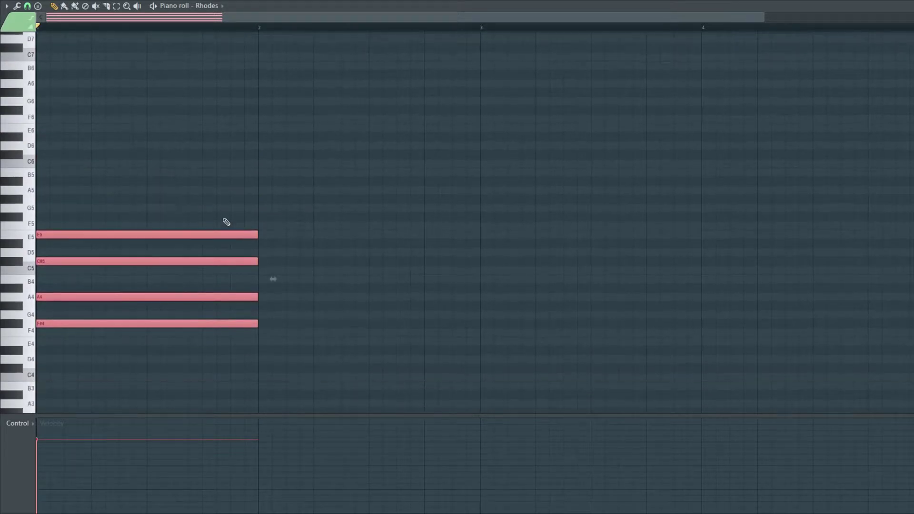
pyautogui.press('space')
pyautogui.press('space')
pyautogui.click(355, 252)
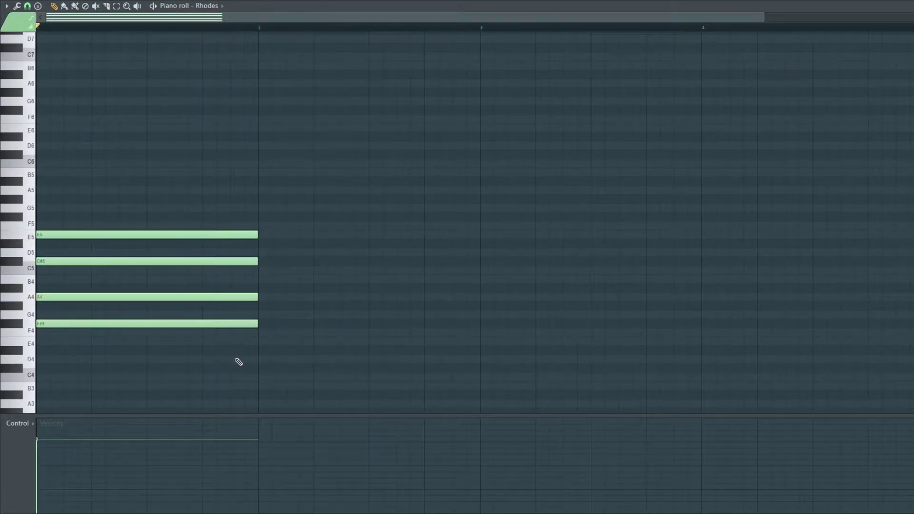
# Shorten the first chord and place a short D5 passing note right after it.
pyautogui.press('space')
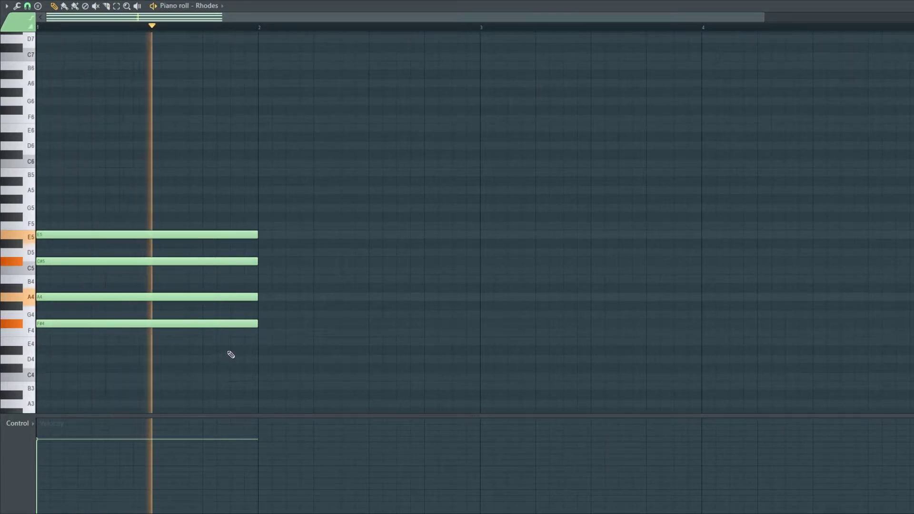
pyautogui.press('space')
pyautogui.moveTo(244, 363); pyautogui.dragTo(206, 234)
pyautogui.press('space')
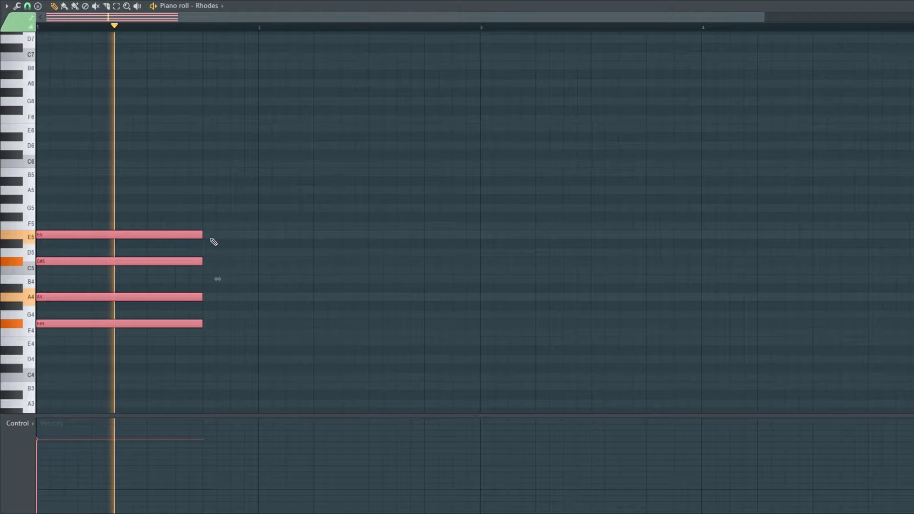
pyautogui.press('space')
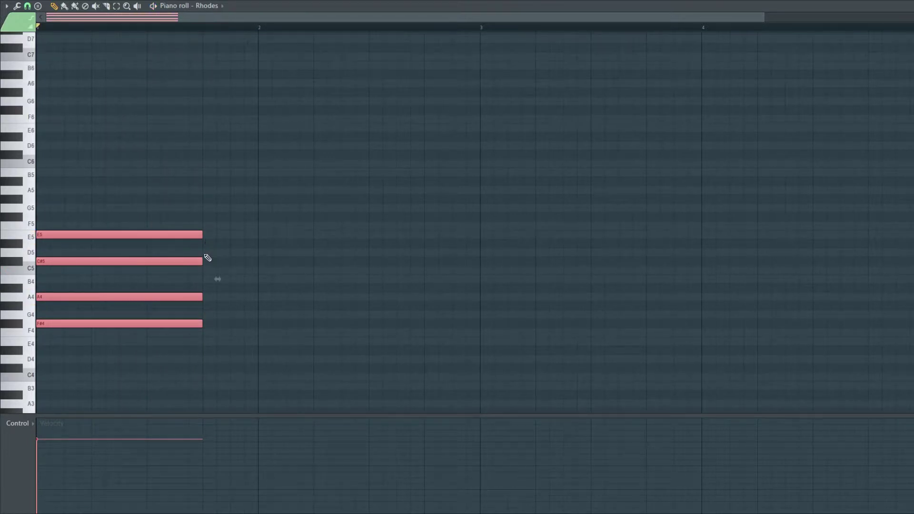
pyautogui.click(208, 254)
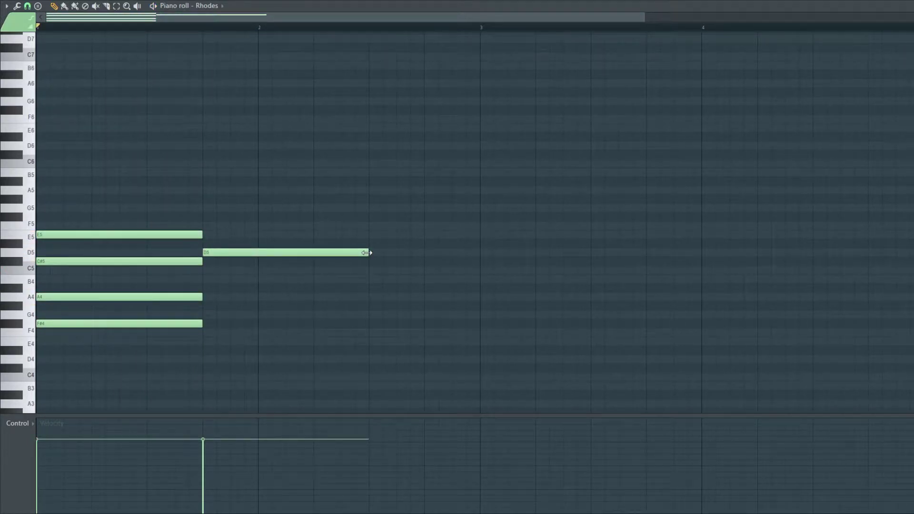
pyautogui.moveTo(342, 253); pyautogui.dragTo(237, 254)
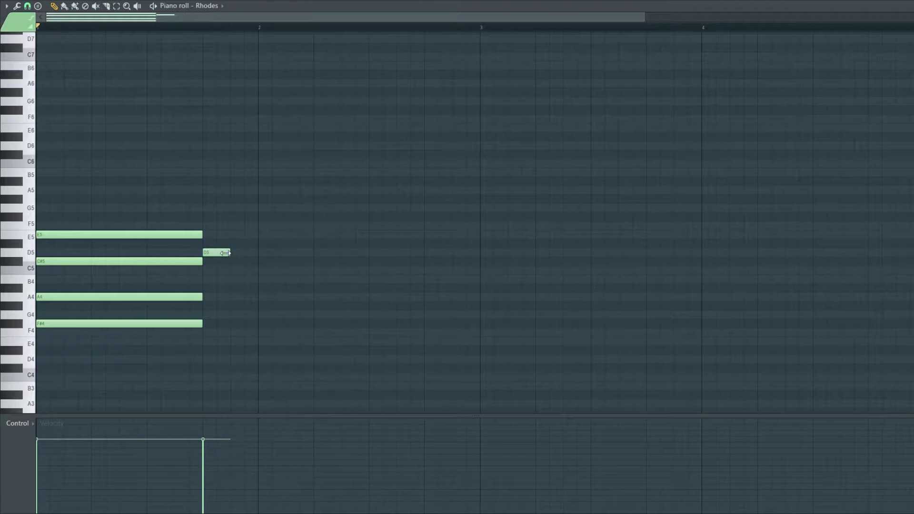
pyautogui.moveTo(177, 367); pyautogui.dragTo(181, 257)
pyautogui.rightClick(184, 262)
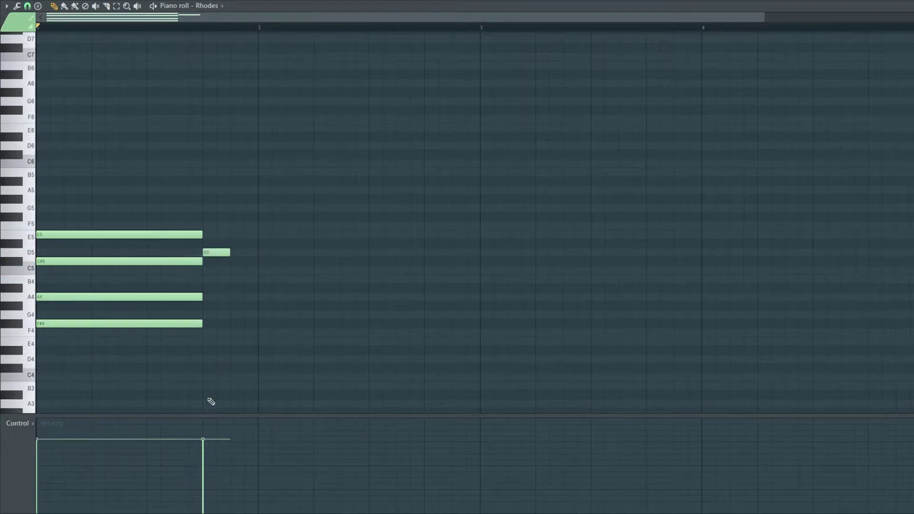
pyautogui.moveTo(200, 376); pyautogui.dragTo(150, 233)
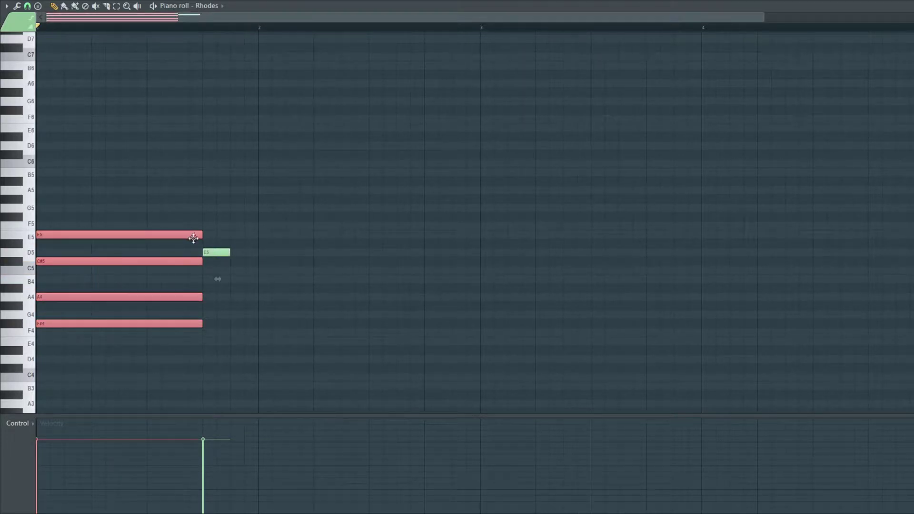
pyautogui.moveTo(204, 234); pyautogui.dragTo(149, 234)
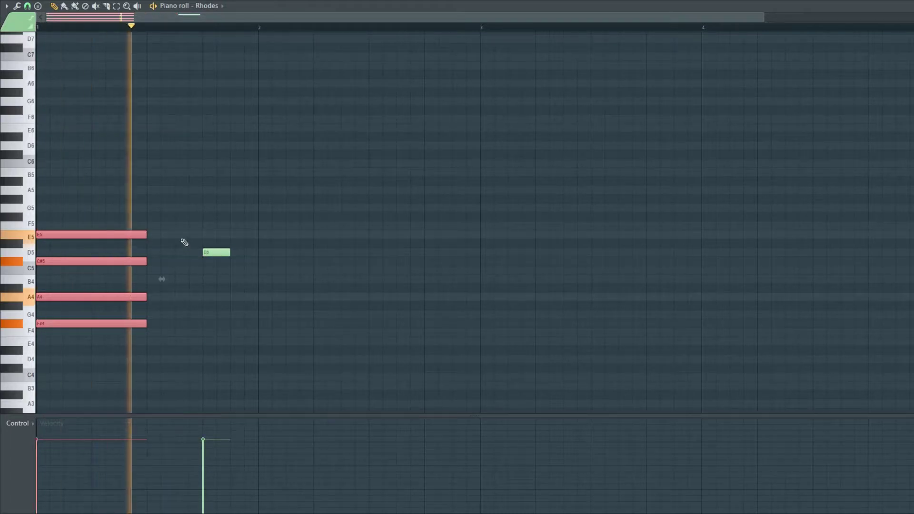
pyautogui.moveTo(211, 252); pyautogui.dragTo(156, 252)
# Add A4 and E5 passing notes following the D5.
pyautogui.click(209, 298)
pyautogui.moveTo(209, 298); pyautogui.dragTo(181, 298)
pyautogui.press('space')
pyautogui.click(212, 234)
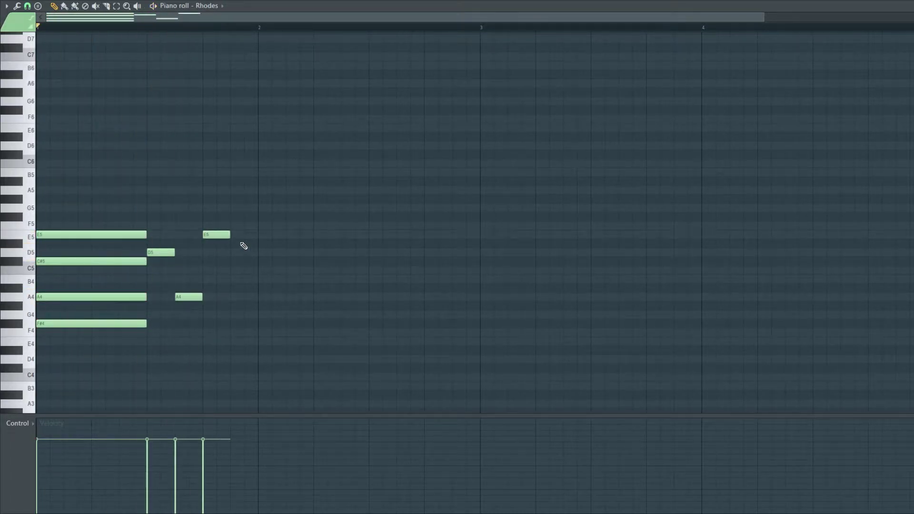
pyautogui.press('space')
# Build a bar-2 chord of D4, F#4, A4 and C#5.
pyautogui.moveTo(271, 352)
pyautogui.mouseDown()
pyautogui.moveTo(271, 360)
pyautogui.moveTo(361, 369)
pyautogui.mouseUp()
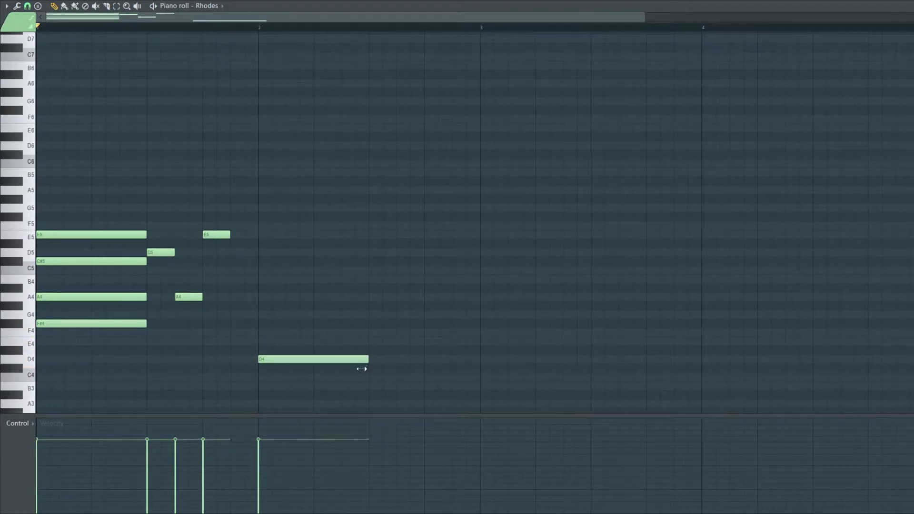
pyautogui.moveTo(305, 345); pyautogui.dragTo(316, 333)
pyautogui.click(275, 294)
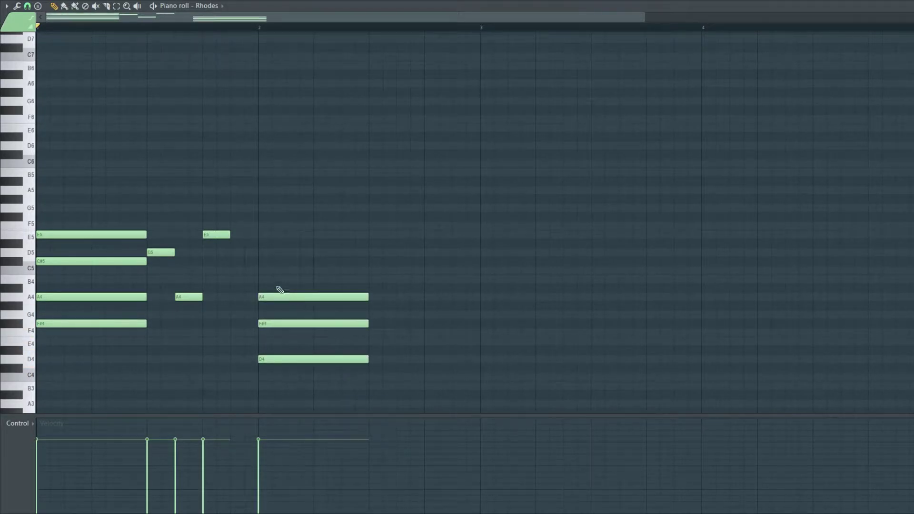
pyautogui.click(334, 261)
pyautogui.press('space')
# Shift the three passing notes one step later and check the timing.
pyautogui.press('space')
pyautogui.moveTo(240, 332); pyautogui.dragTo(149, 213)
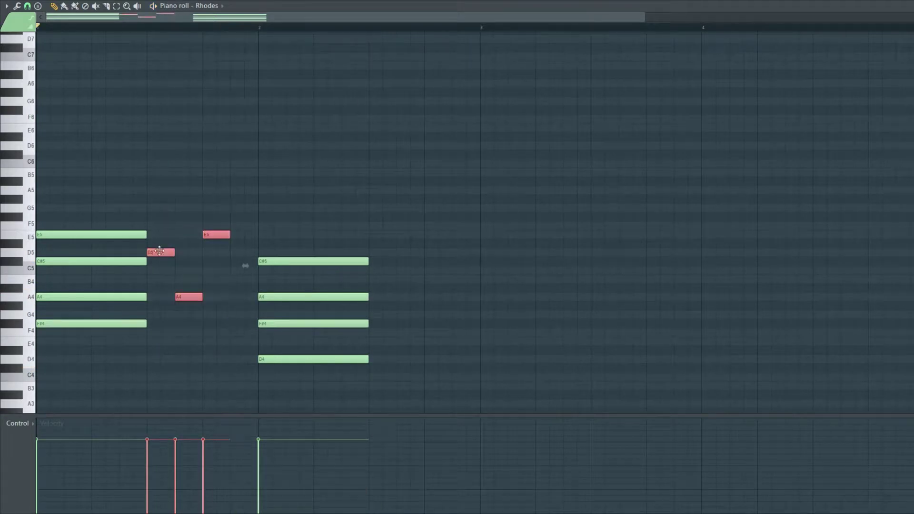
pyautogui.moveTo(153, 253); pyautogui.dragTo(174, 234)
pyautogui.click(143, 234)
pyautogui.press('space')
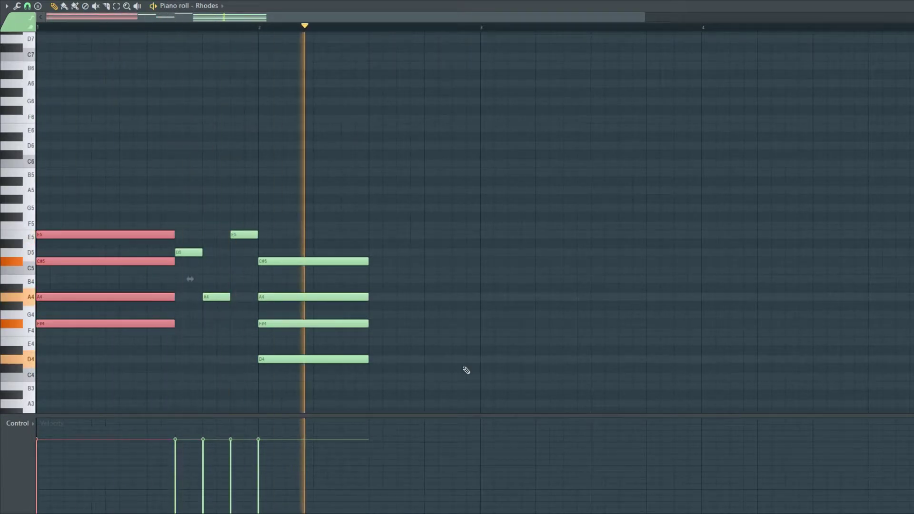
pyautogui.press('space')
# Stretch the bar-2 chord to reach bar 3 and play the four-bar progression.
pyautogui.moveTo(439, 353); pyautogui.dragTo(480, 265)
pyautogui.moveTo(541, 388); pyautogui.dragTo(550, 236)
pyautogui.scroll(2, 496, 183)
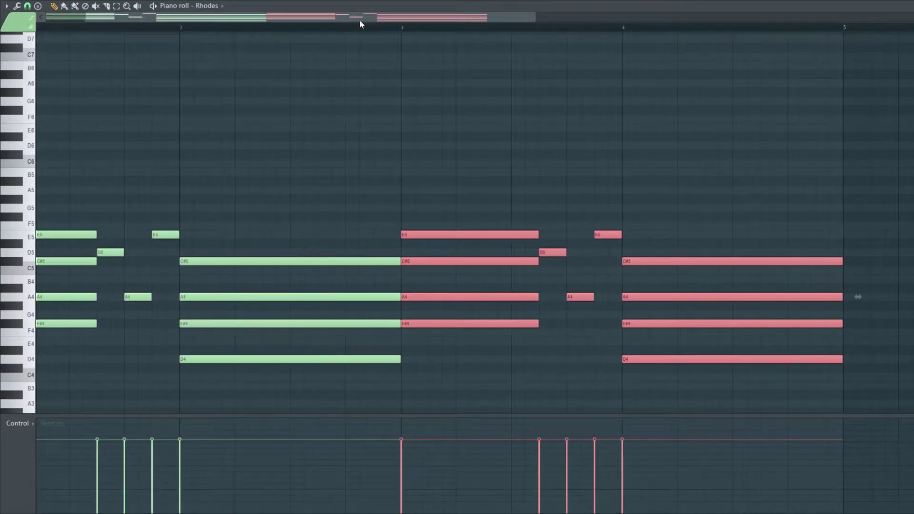
pyautogui.moveTo(359, 19); pyautogui.dragTo(304, 19)
pyautogui.press('space')
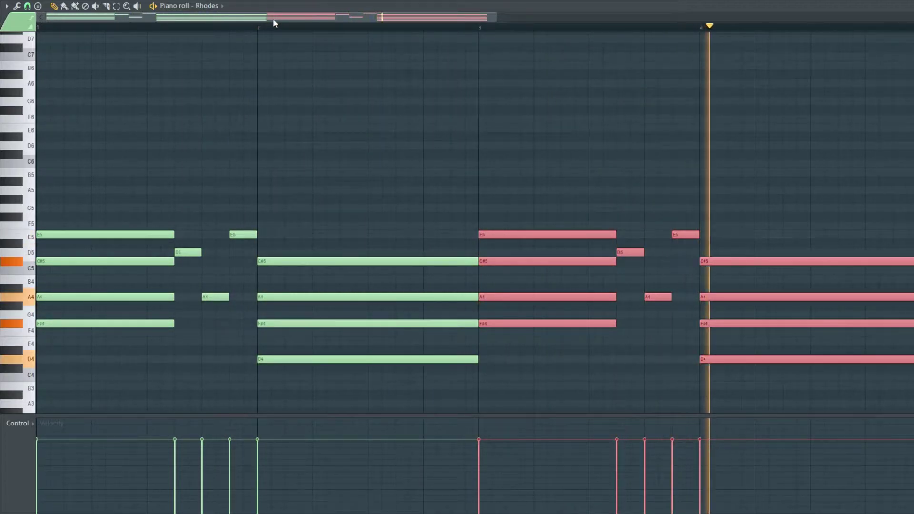
pyautogui.press('space')
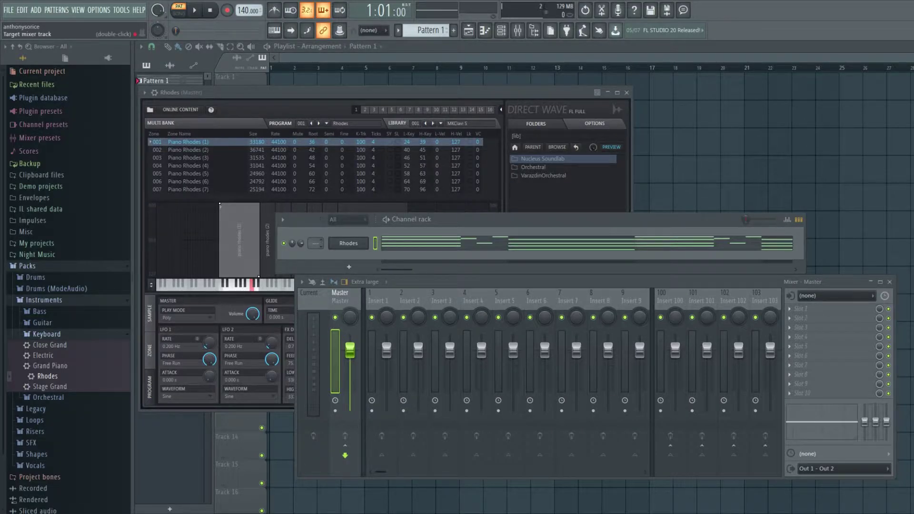
# Load Fruity Parametric EQ 2 onto mixer insert 1 and start playback.
pyautogui.scroll(1, 315, 243)
pyautogui.click(793, 309)
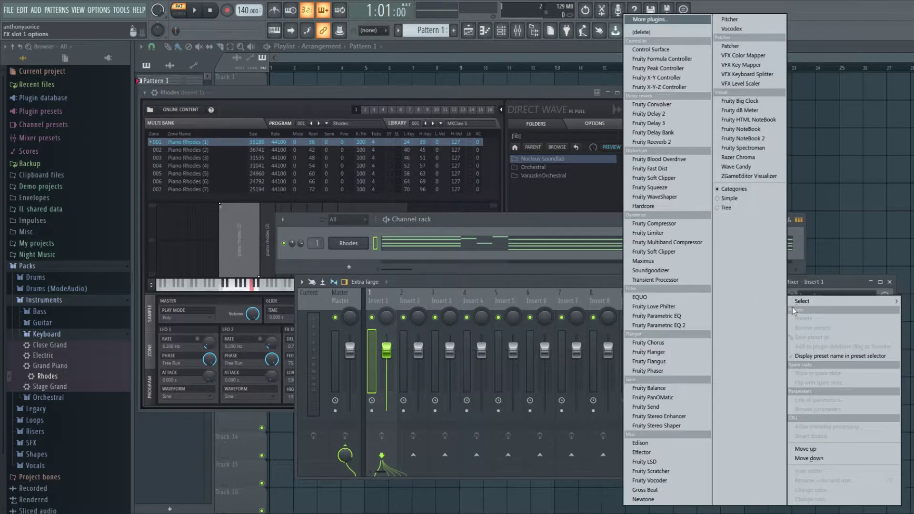
pyautogui.click(679, 323)
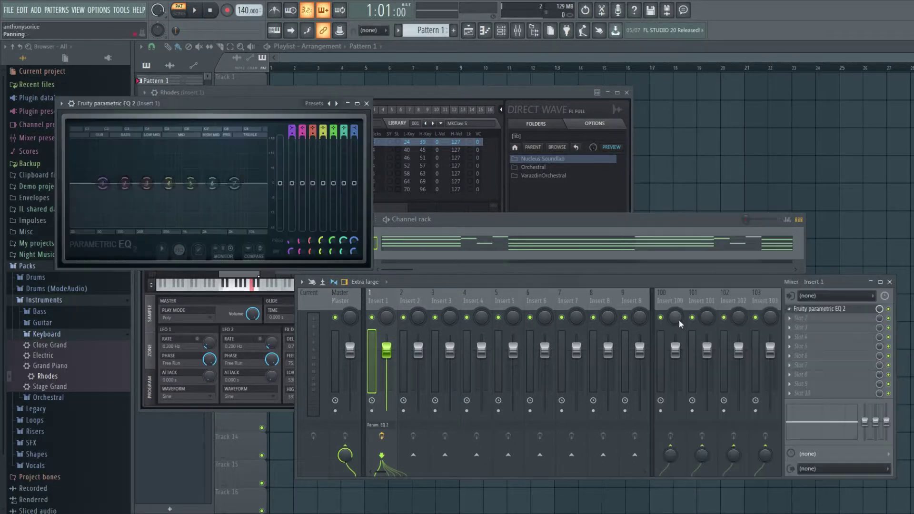
pyautogui.press('space')
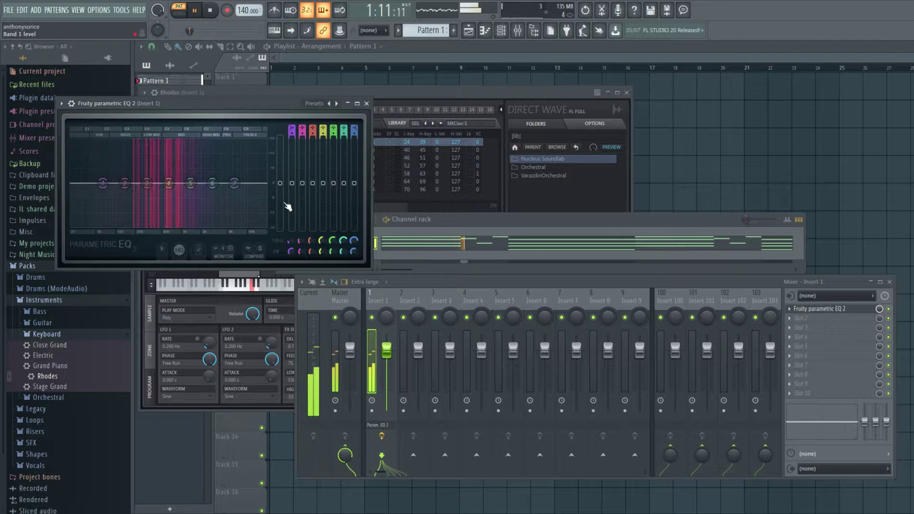
# Make EQ band 7 a low-pass near 2410 Hz and cut the low shelf about 6 dB.
pyautogui.rightClick(233, 183)
pyautogui.moveTo(250, 209)
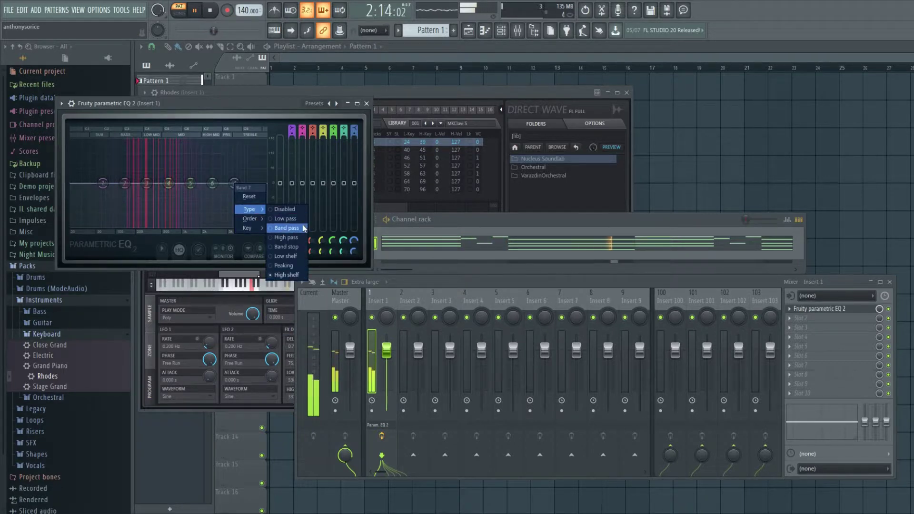
pyautogui.click(285, 218)
pyautogui.moveTo(234, 183); pyautogui.dragTo(166, 180)
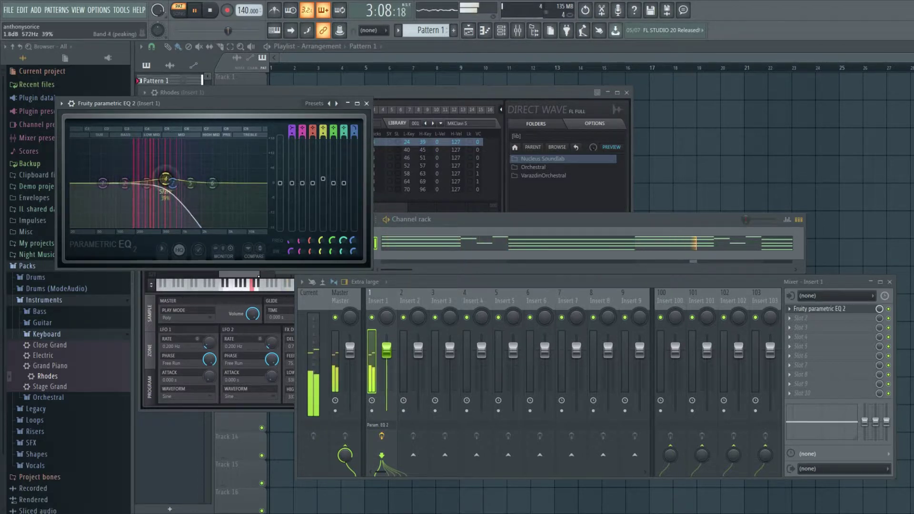
pyautogui.moveTo(102, 184); pyautogui.dragTo(113, 198)
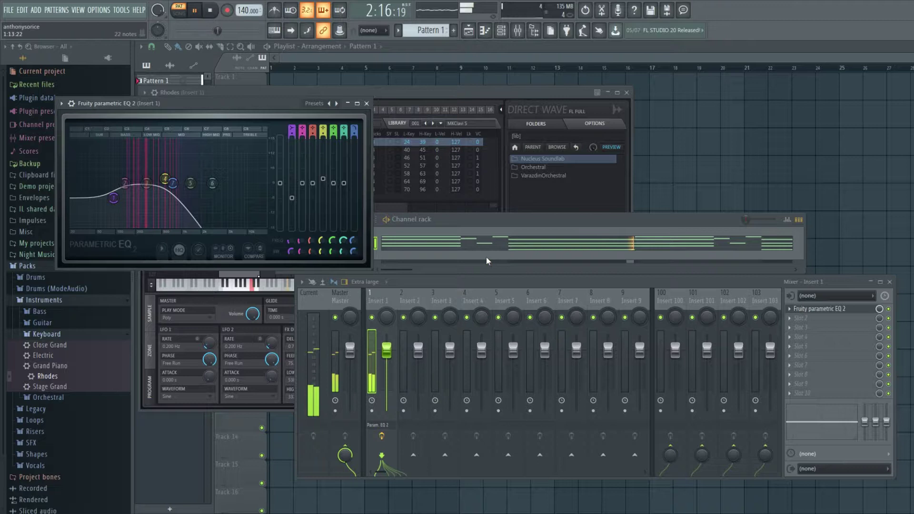
pyautogui.moveTo(114, 198); pyautogui.dragTo(112, 201)
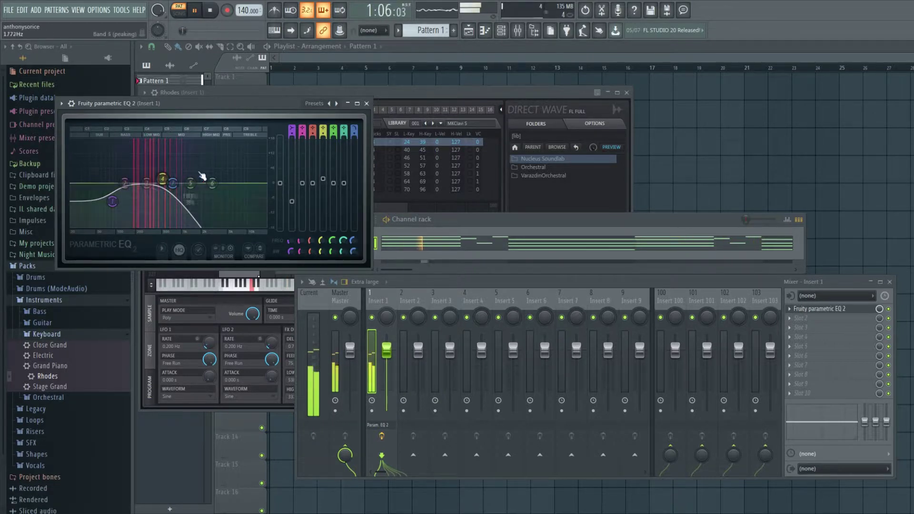
pyautogui.click(818, 308)
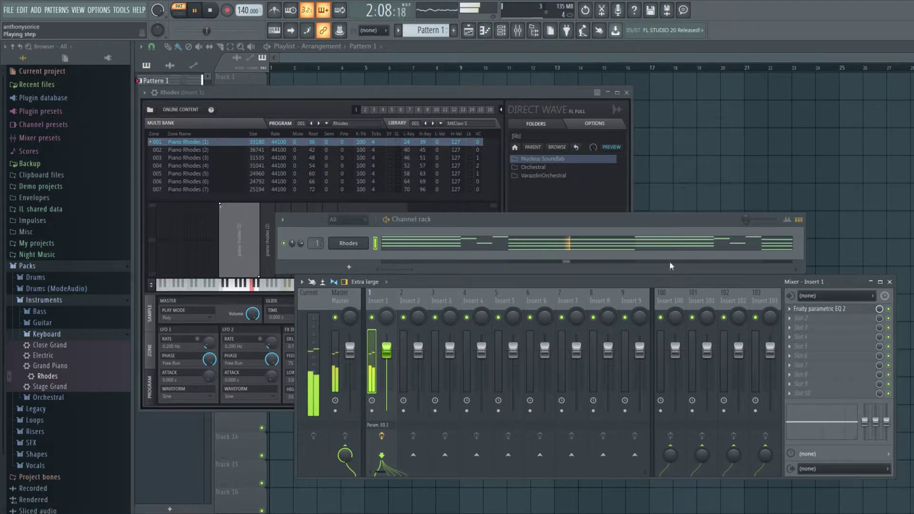
pyautogui.press('space')
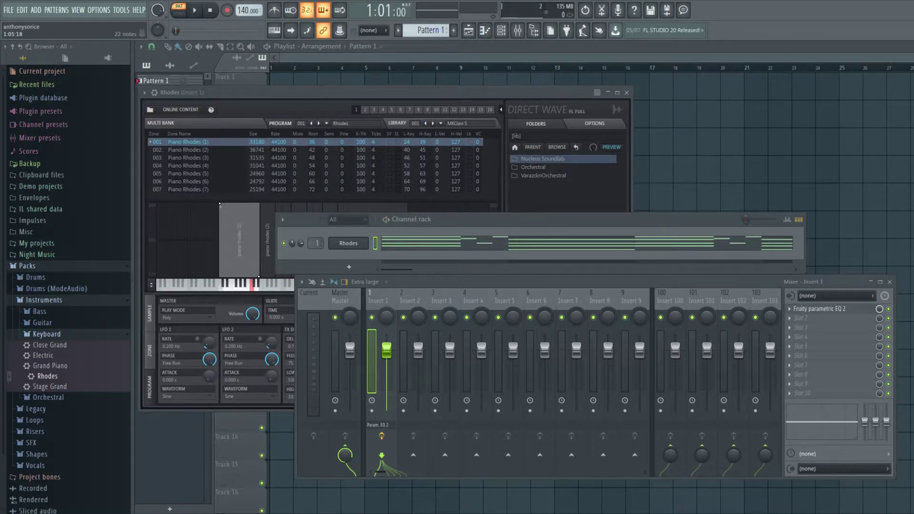
# Add a Sytrus channel and load its Bass > Deep preset.
pyautogui.click(349, 266)
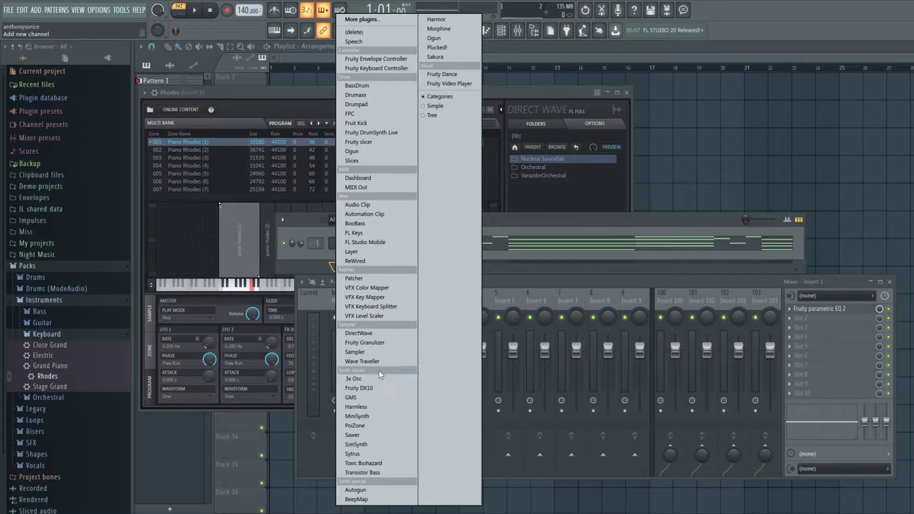
pyautogui.click(384, 452)
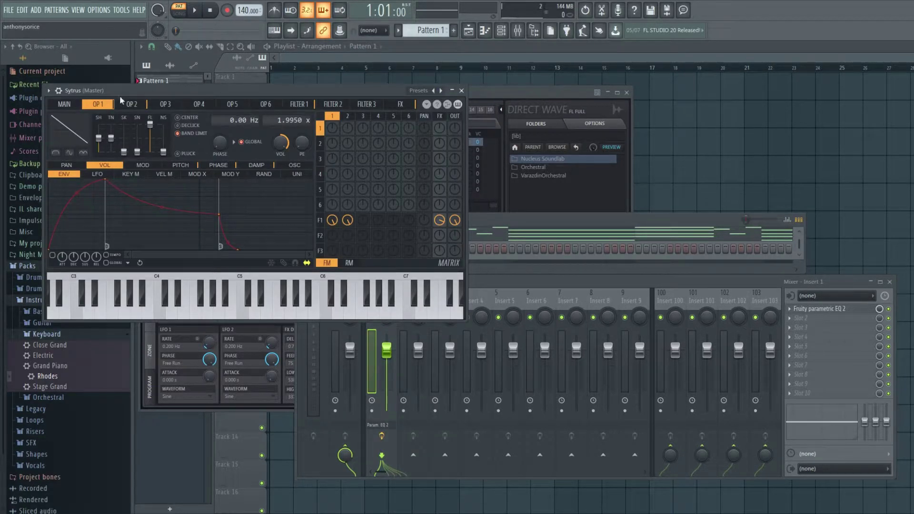
pyautogui.click(48, 90)
pyautogui.moveTo(138, 119)
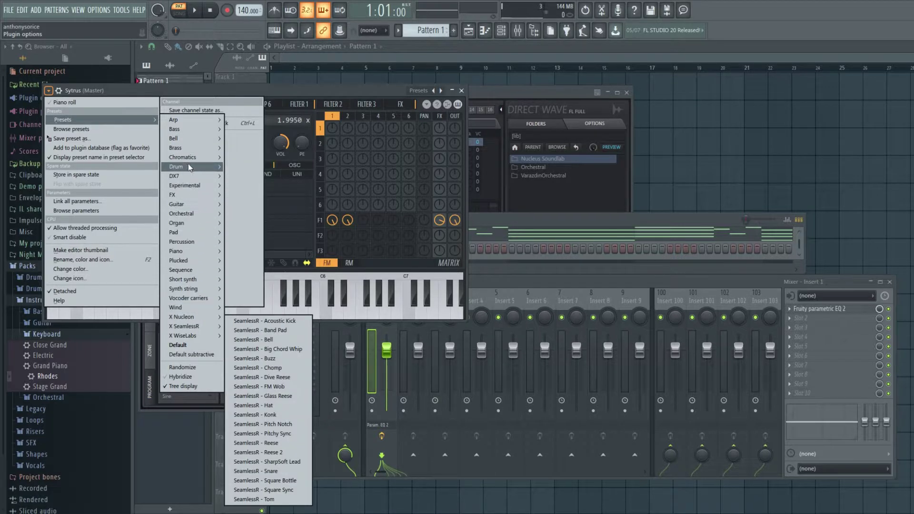
pyautogui.moveTo(191, 129)
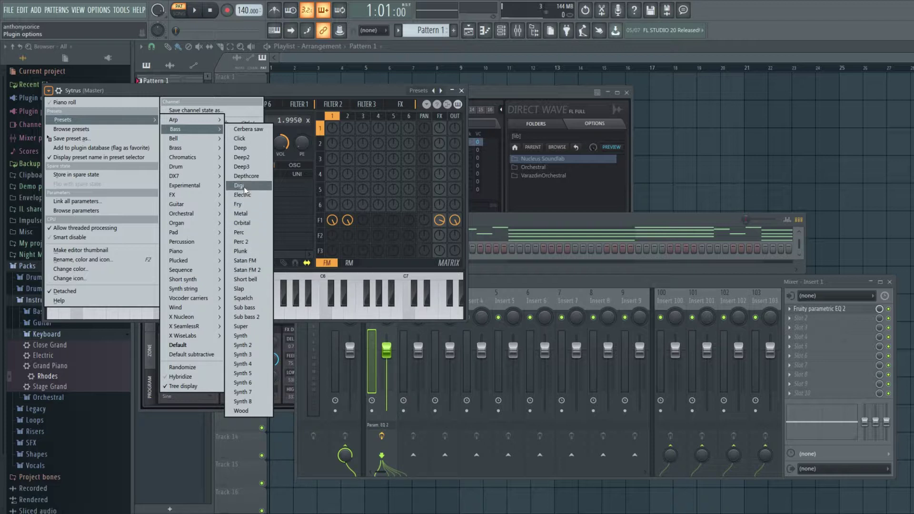
pyautogui.click(246, 148)
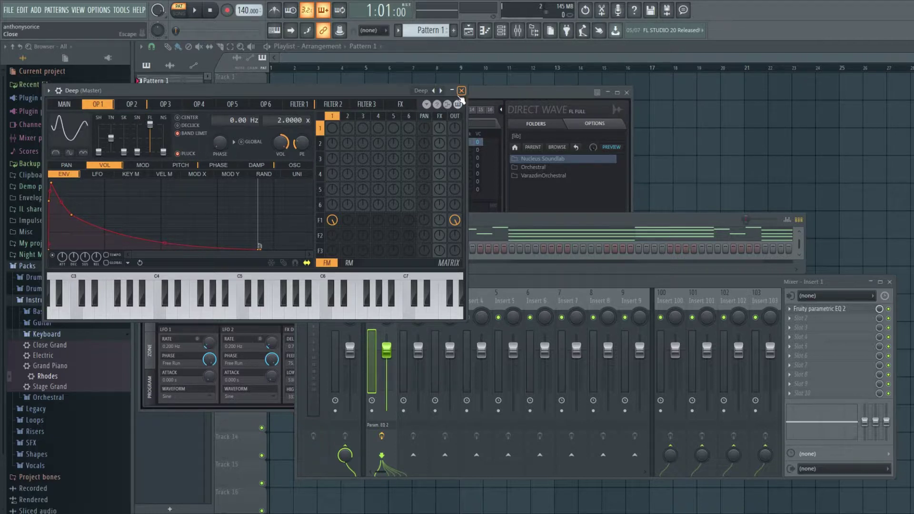
pyautogui.click(461, 91)
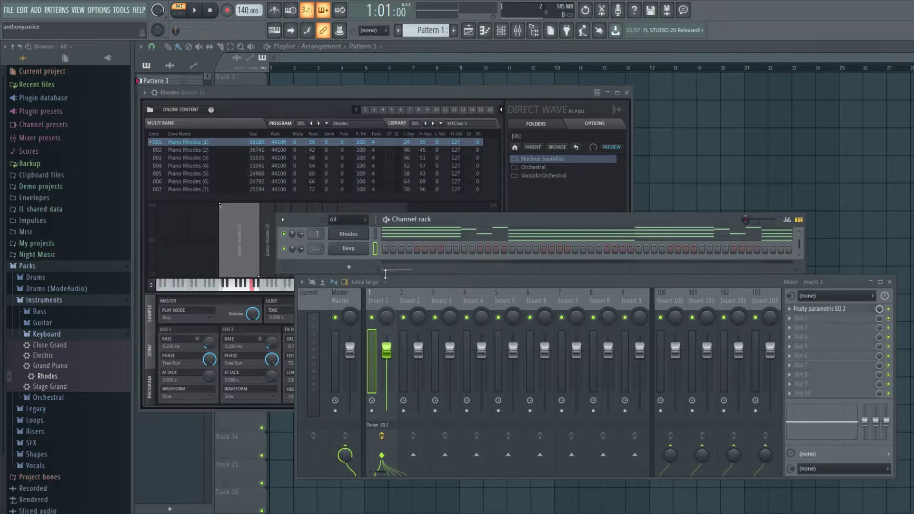
# Open the Deep piano roll and place a short F3 bass note at bar 1.
pyautogui.rightClick(365, 244)
pyautogui.click(398, 255)
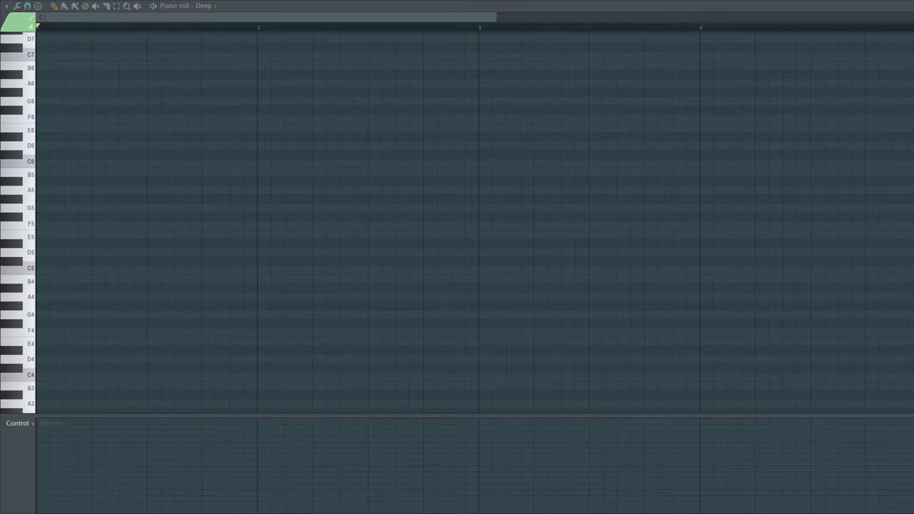
pyautogui.click(80, 306)
pyautogui.scroll(-3, 81, 304)
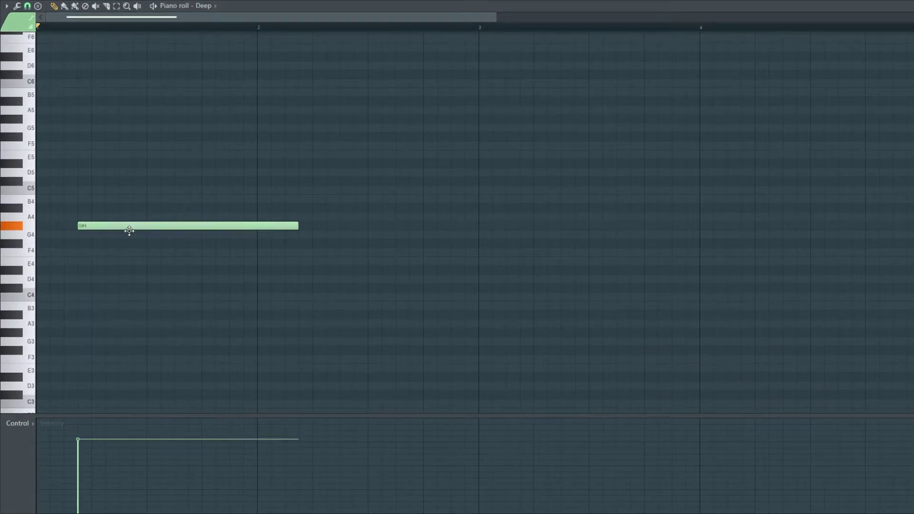
pyautogui.moveTo(129, 231); pyautogui.dragTo(62, 378)
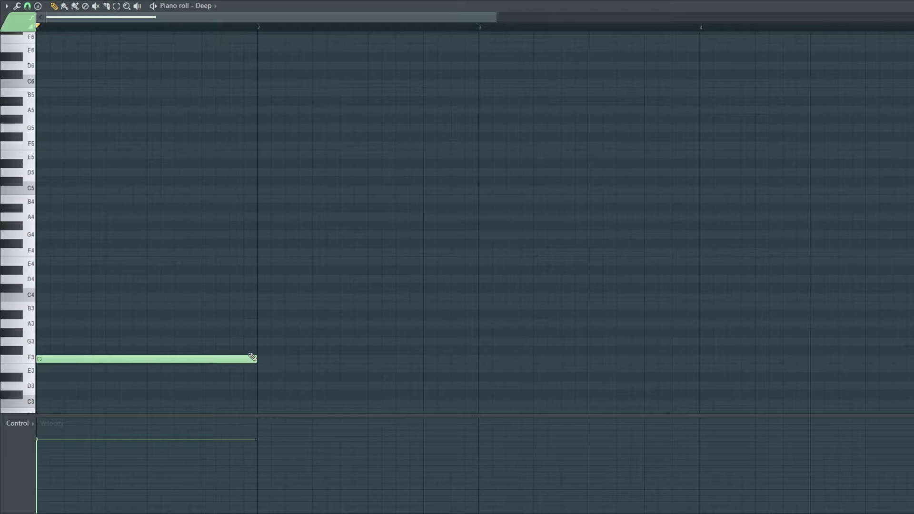
pyautogui.moveTo(249, 354)
pyautogui.mouseDown()
pyautogui.moveTo(166, 352)
pyautogui.moveTo(179, 351)
pyautogui.mouseUp()
pyautogui.rightClick(235, 354)
pyautogui.moveTo(253, 359); pyautogui.dragTo(92, 360)
pyautogui.press('space')
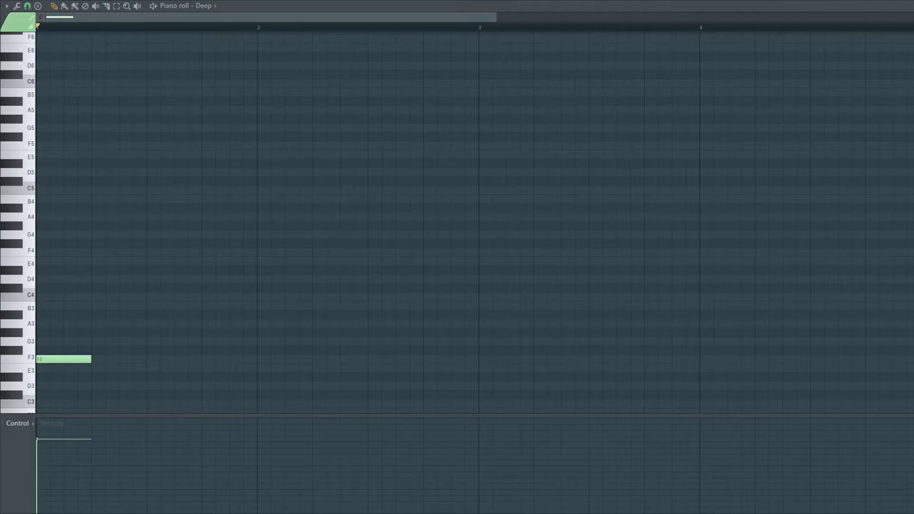
pyautogui.press('space')
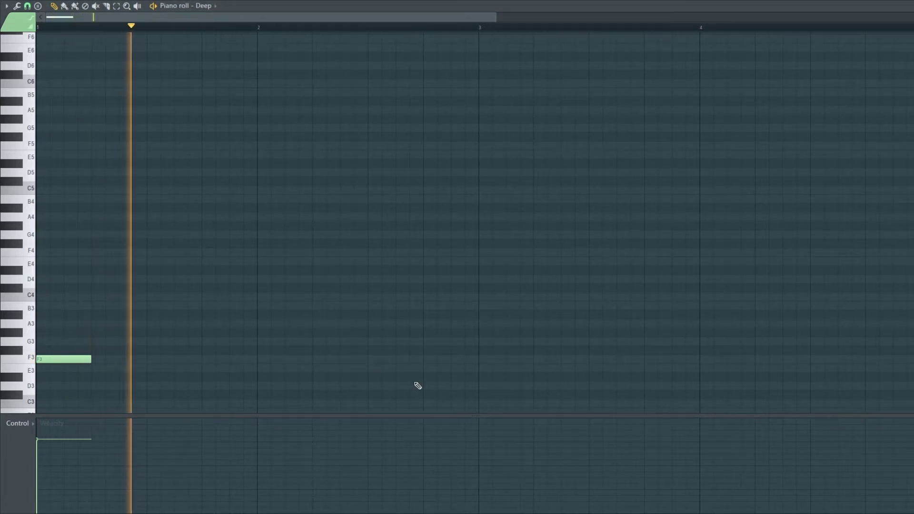
pyautogui.press('space')
# Add a second note just before bar 2 and raise both notes to F#3.
pyautogui.scroll(-2, 230, 353)
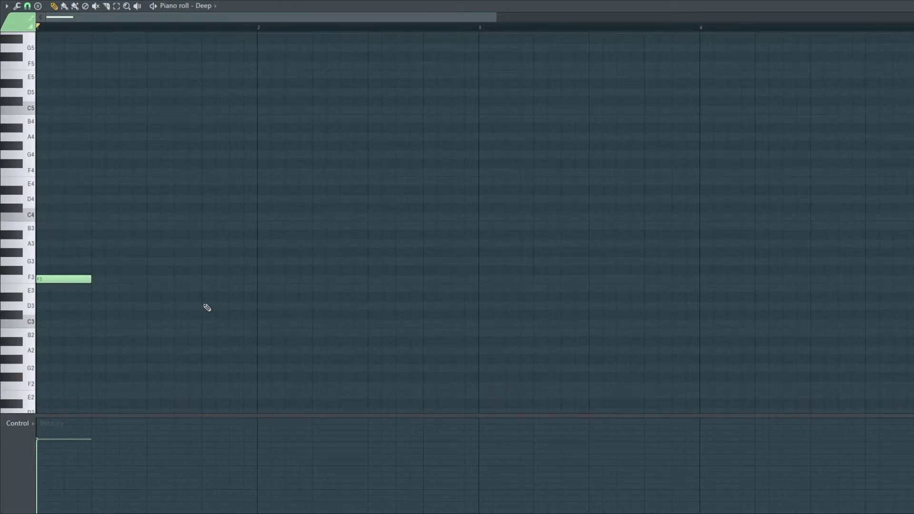
pyautogui.click(208, 279)
pyautogui.press('space')
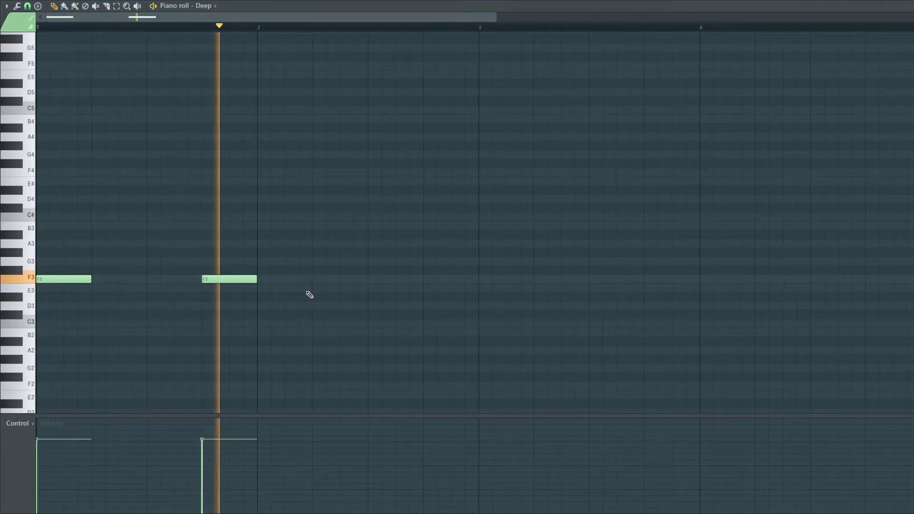
pyautogui.press('space')
pyautogui.moveTo(304, 307); pyautogui.dragTo(17, 260)
pyautogui.hotkey('shift', 'Up')
pyautogui.press('space')
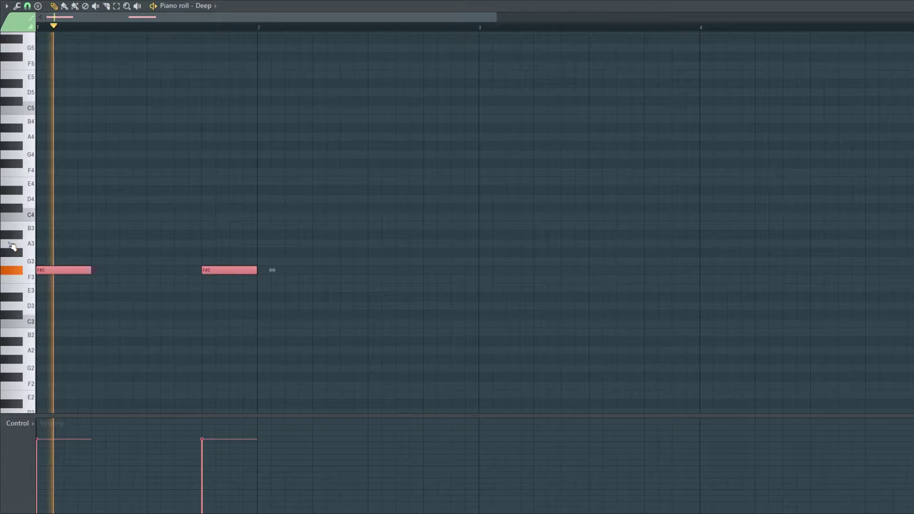
pyautogui.press('space')
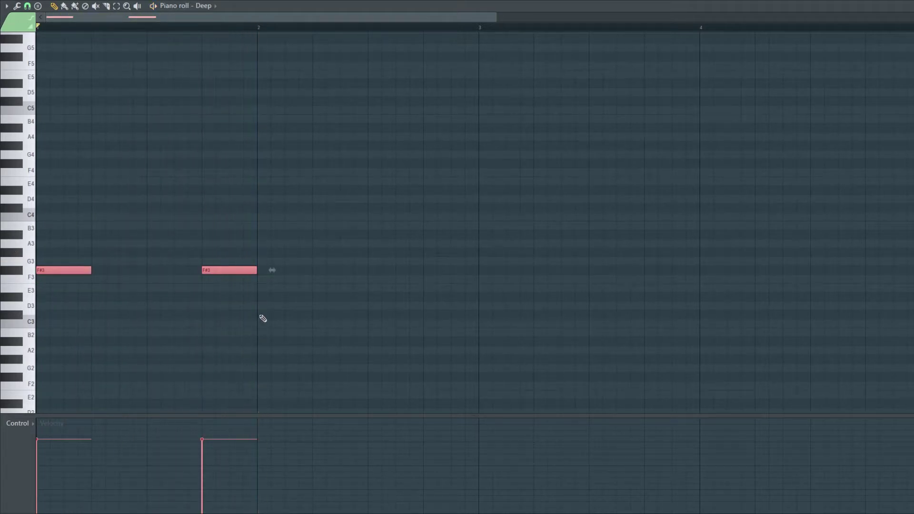
# Place a D3 bass note at the start of bar 2.
pyautogui.click(258, 296)
pyautogui.moveTo(275, 293); pyautogui.dragTo(274, 284)
pyautogui.press('space')
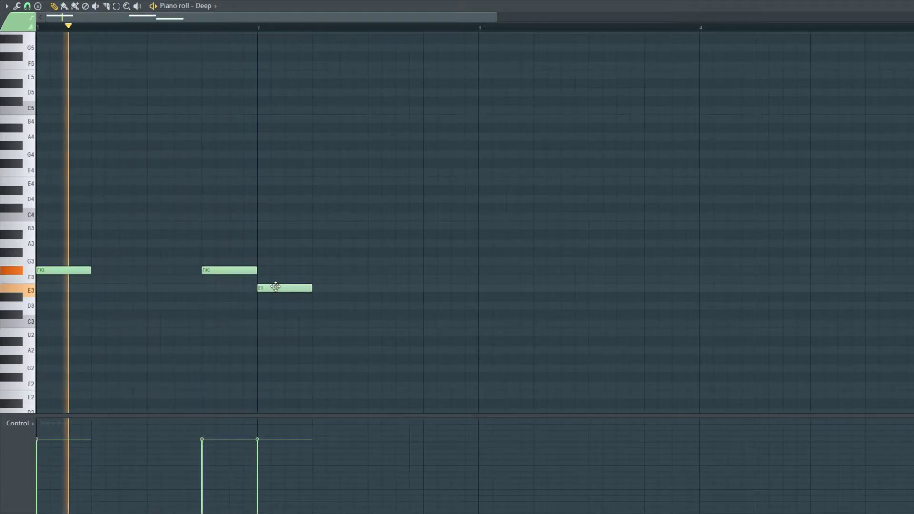
pyautogui.press('space')
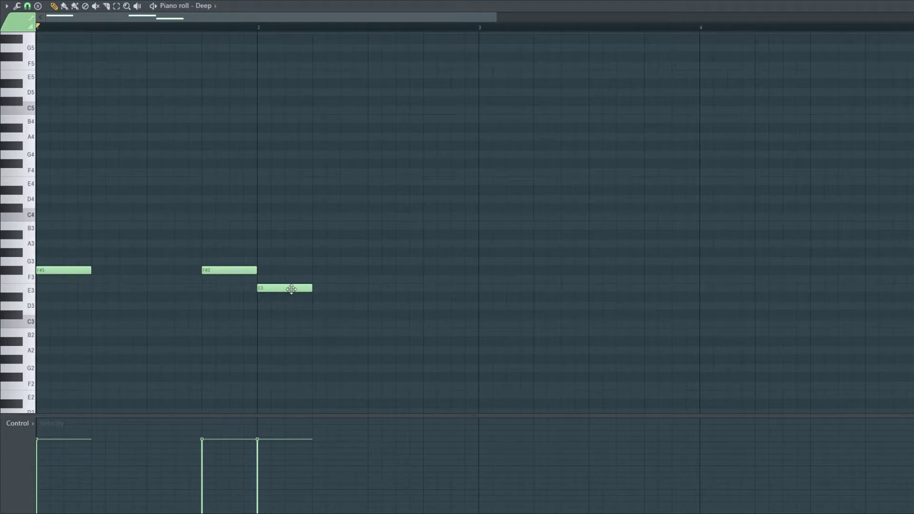
pyautogui.moveTo(291, 288); pyautogui.dragTo(288, 313)
pyautogui.press('space')
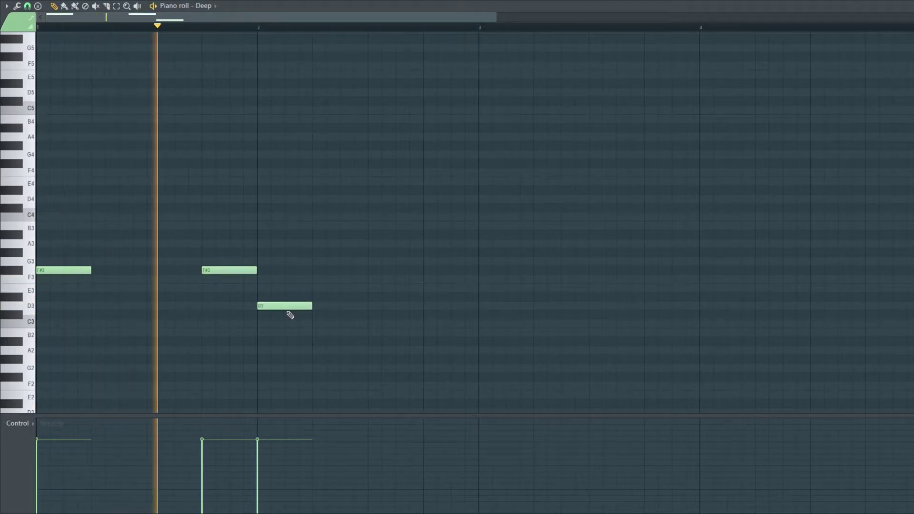
pyautogui.press('space')
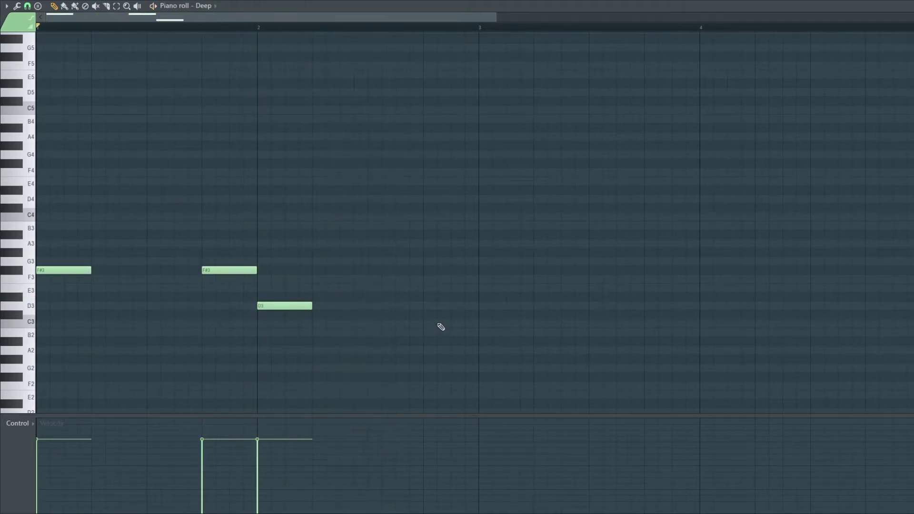
# Add a G3 late in bar 3 and an F#3 at the start of bar 3.
pyautogui.click(432, 247)
pyautogui.moveTo(461, 247); pyautogui.dragTo(440, 264)
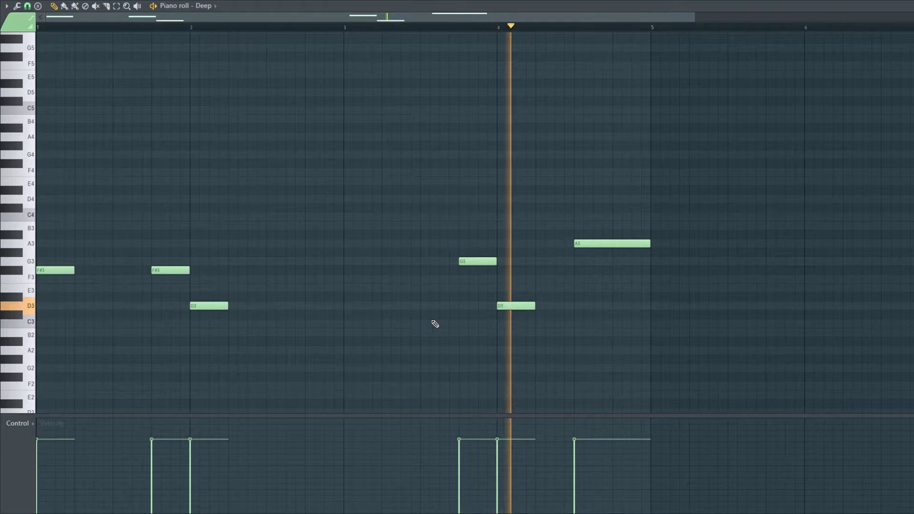
pyautogui.press('space')
pyautogui.click(372, 270)
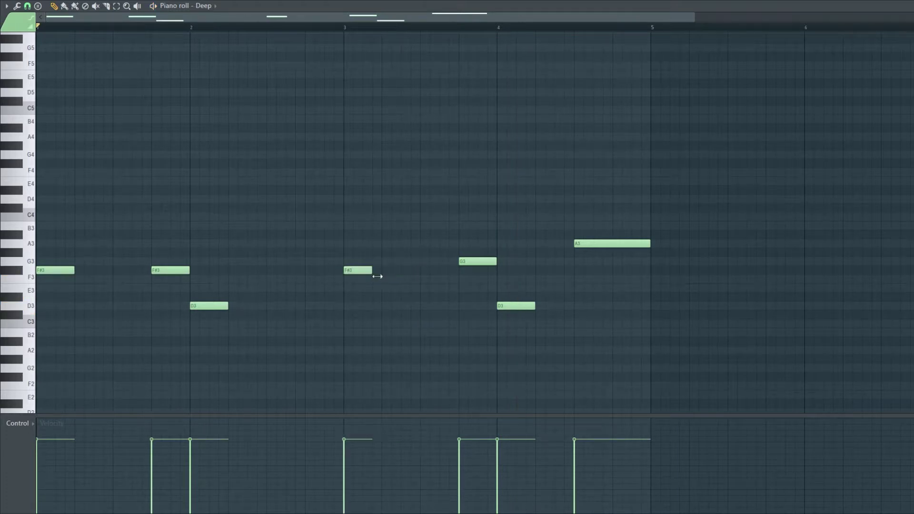
pyautogui.press('space')
pyautogui.moveTo(371, 270); pyautogui.dragTo(376, 270)
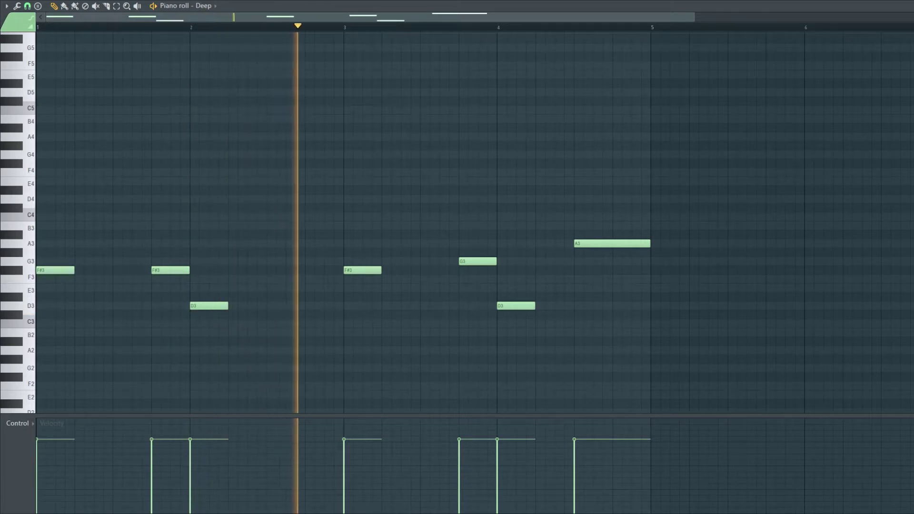
pyautogui.press('space')
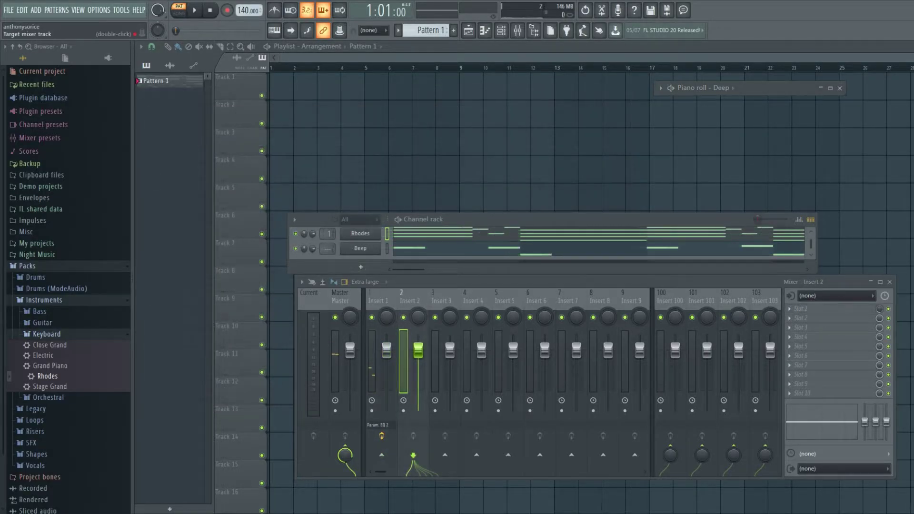
# Rename mixer insert 2 to 'bass' and colour it purple.
pyautogui.scroll(2, 328, 248)
pyautogui.rightClick(412, 299)
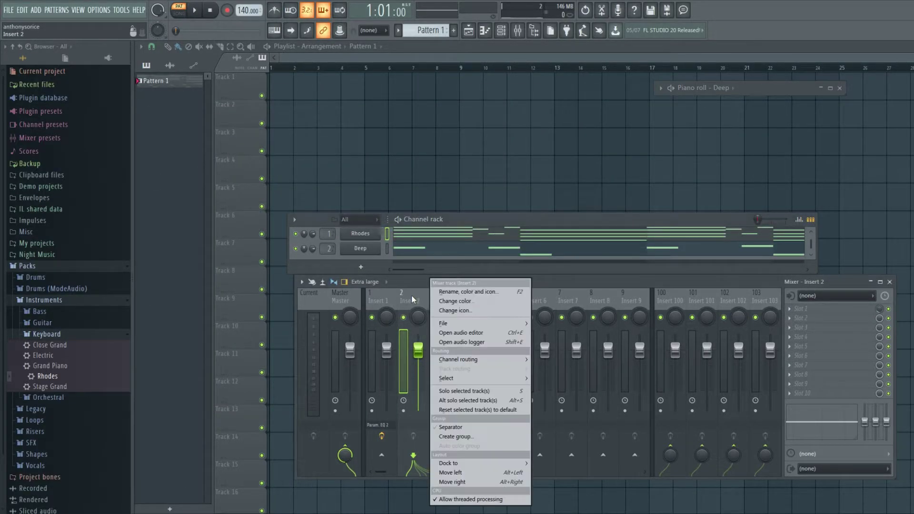
pyautogui.click(484, 291)
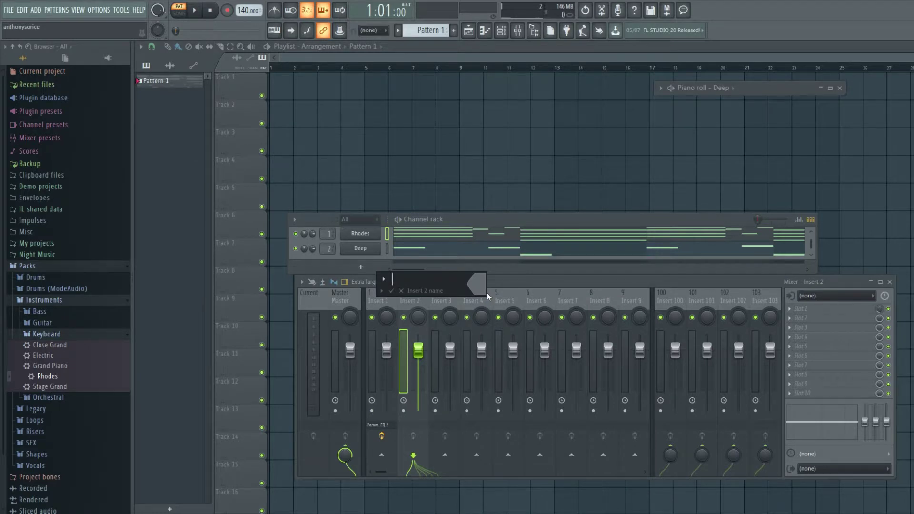
pyautogui.write('bass')
pyautogui.click(486, 292)
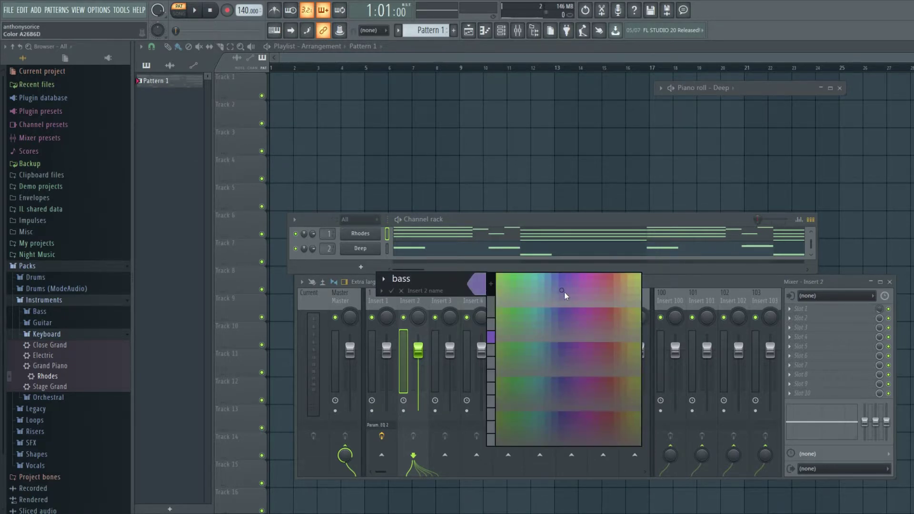
pyautogui.click(564, 292)
pyautogui.press('Return')
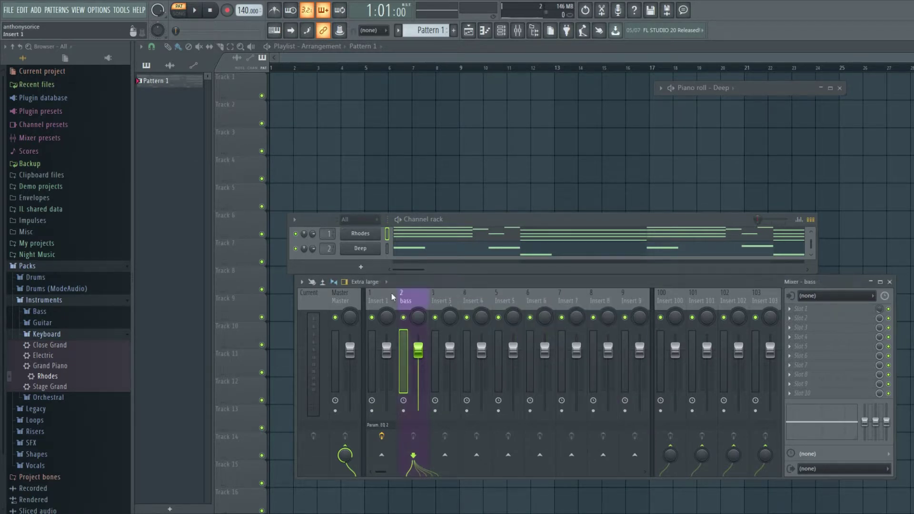
# Load Fruity Fast Dist on the bass track with its compressor preset, setting a level to 46%.
pyautogui.click(794, 313)
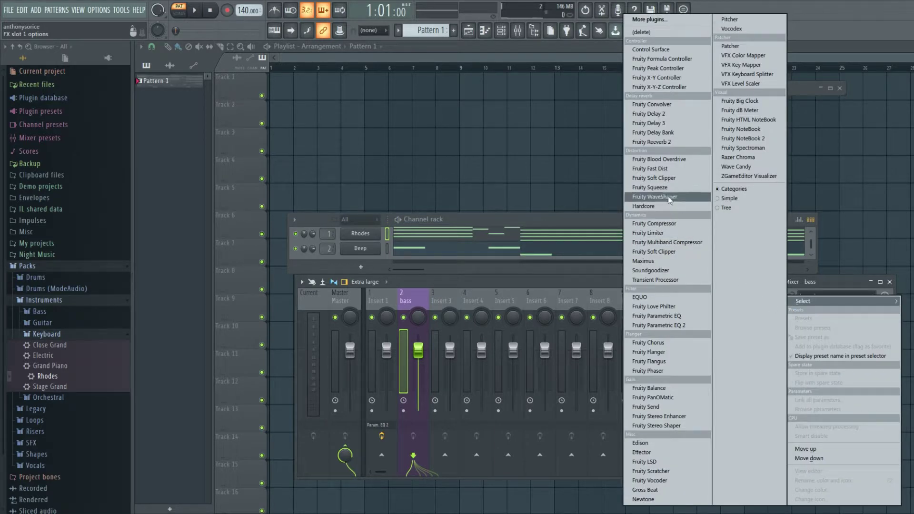
pyautogui.click(670, 170)
pyautogui.click(233, 190)
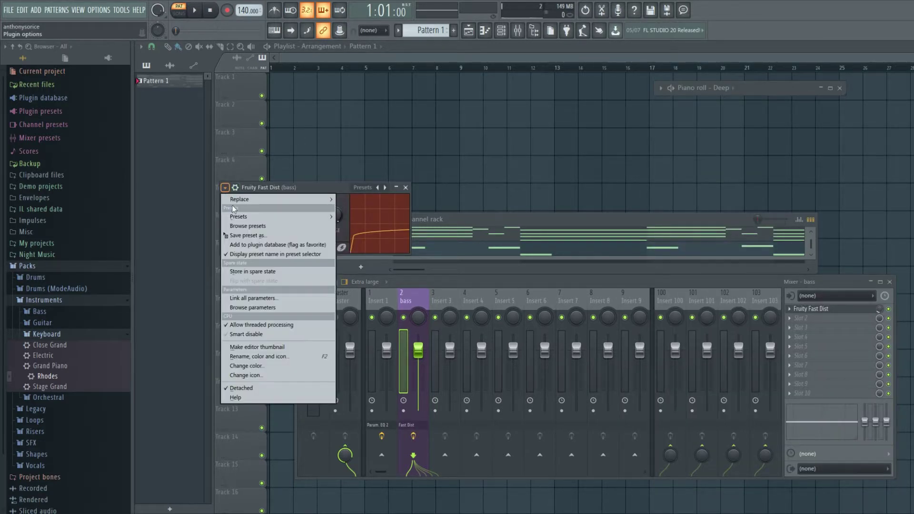
pyautogui.moveTo(242, 218)
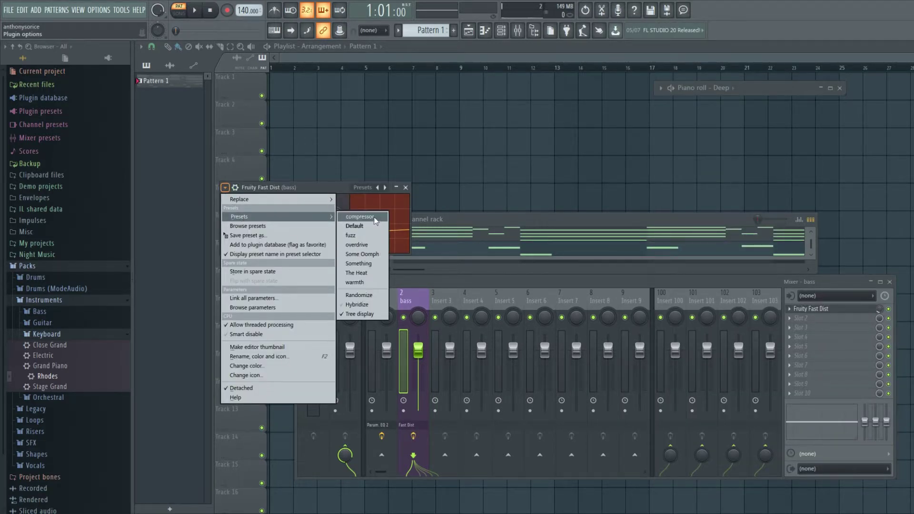
pyautogui.click(359, 216)
pyautogui.press('space')
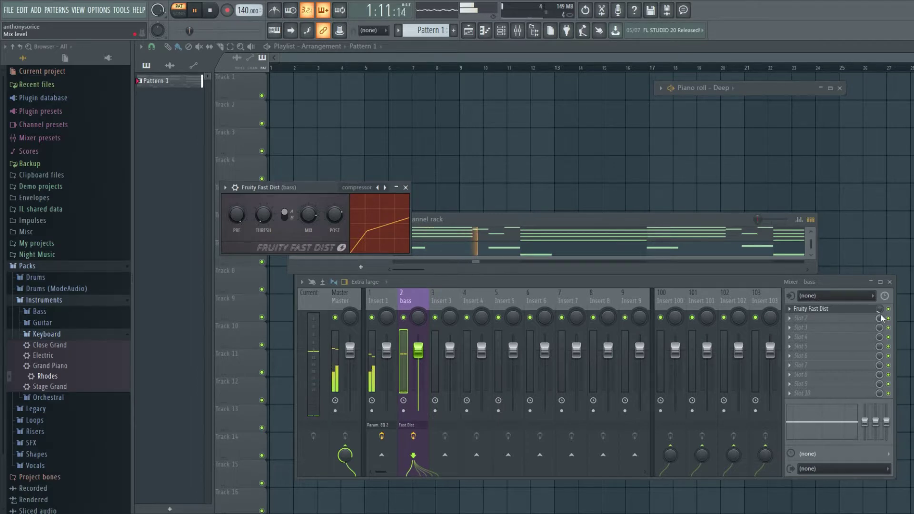
pyautogui.moveTo(182, 31); pyautogui.dragTo(233, 31)
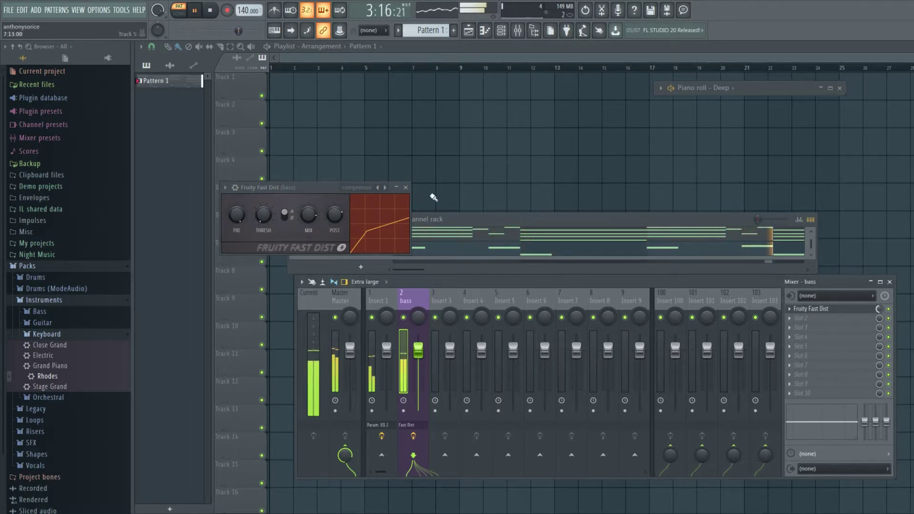
pyautogui.click(405, 187)
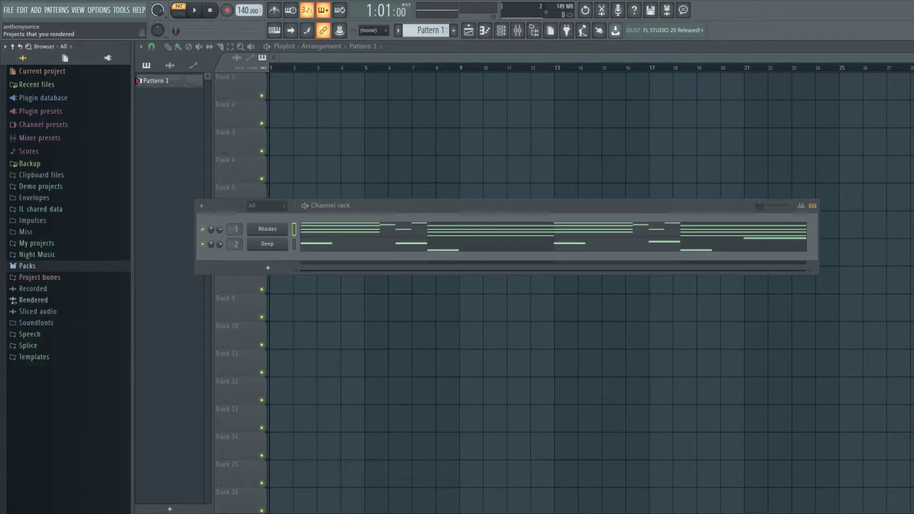
# Add the 808 Kick sample from Packs > Drums as a new channel.
pyautogui.click(72, 267)
pyautogui.click(57, 278)
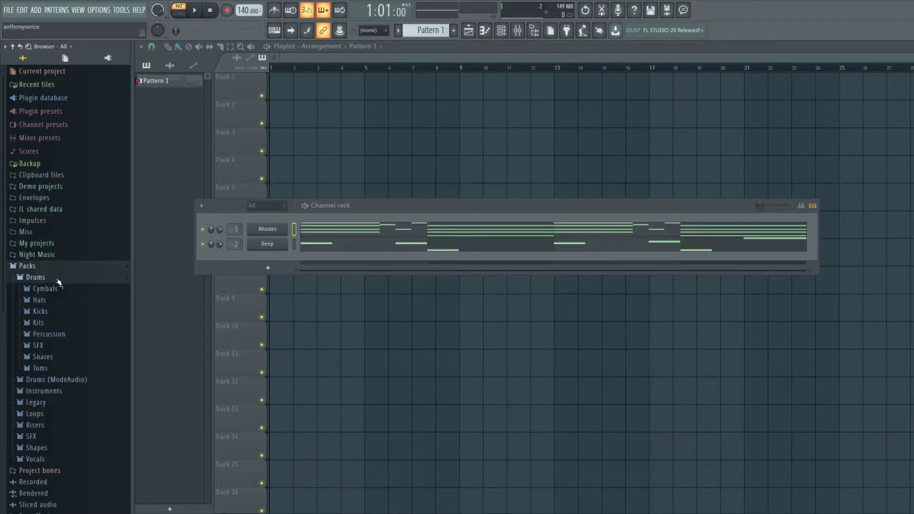
pyautogui.click(59, 314)
pyautogui.moveTo(51, 303); pyautogui.dragTo(270, 226)
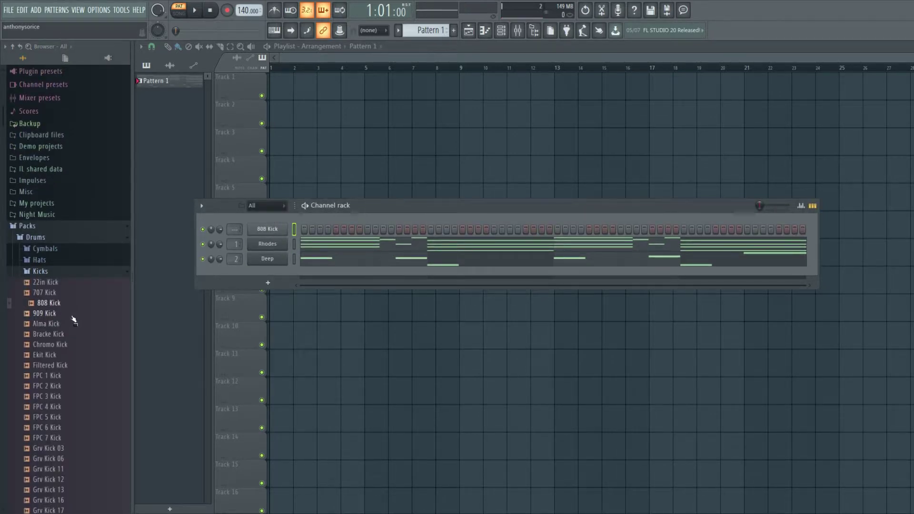
# Add the 808 Snare sample from the Snares folder as another channel.
pyautogui.scroll(-3, 74, 321)
pyautogui.click(127, 212)
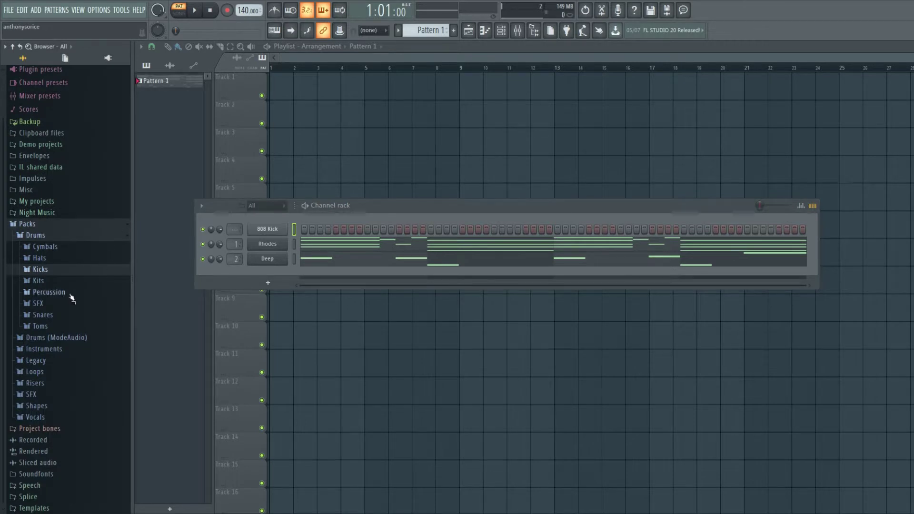
pyautogui.click(43, 315)
pyautogui.scroll(-3, 55, 329)
pyautogui.click(50, 295)
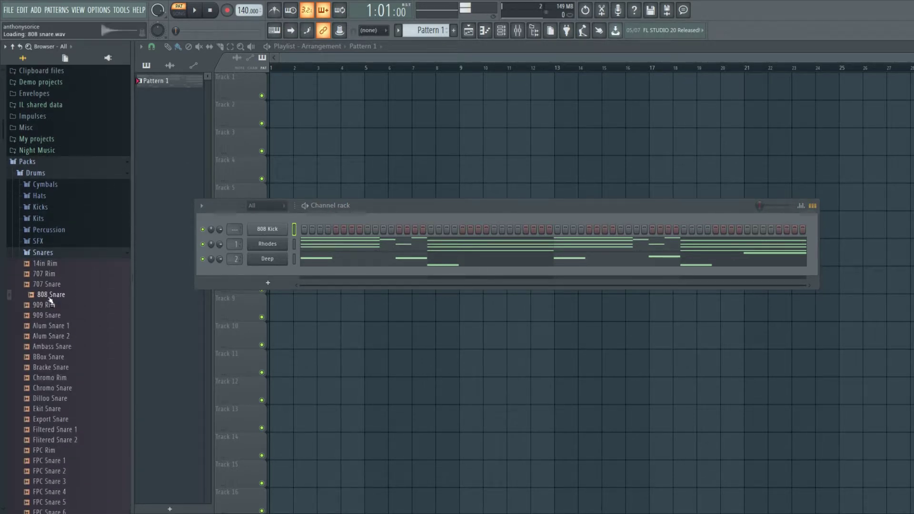
pyautogui.moveTo(50, 300); pyautogui.dragTo(269, 243)
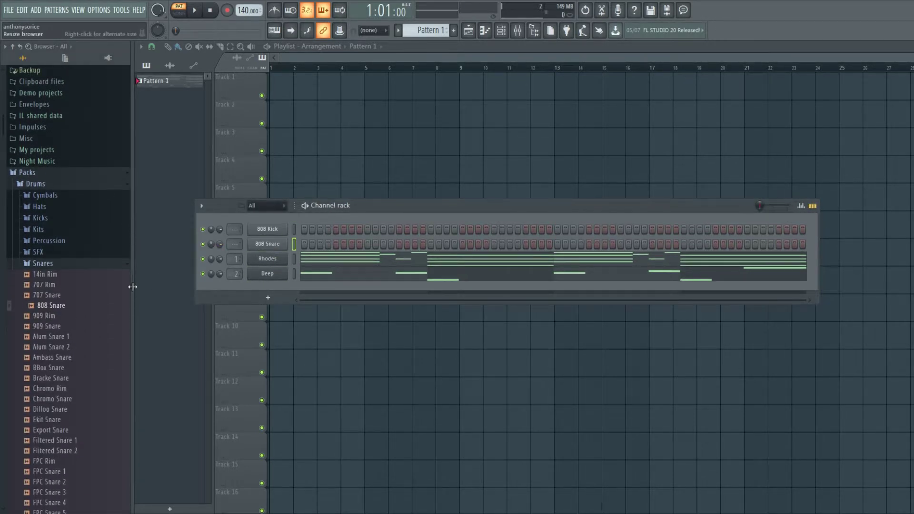
pyautogui.click(127, 269)
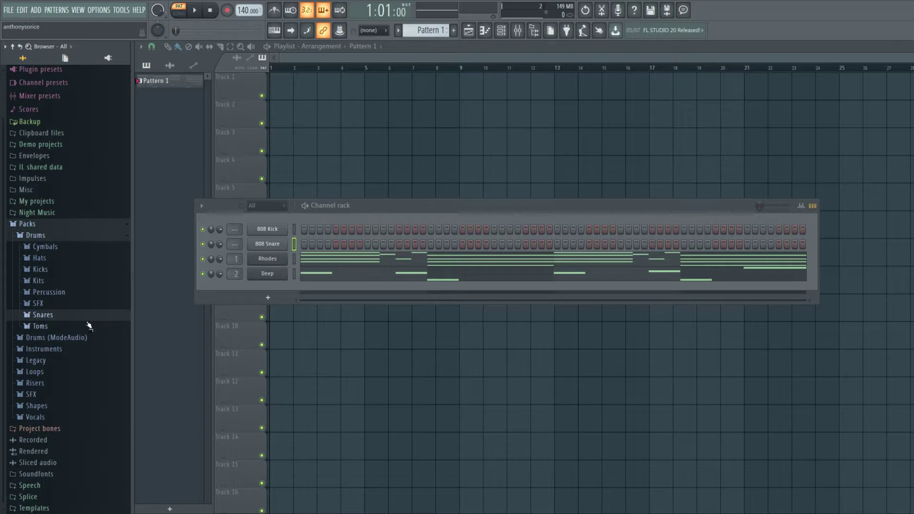
# Turn on the first 808 Kick step and add an 808 Snare step, auditioning the pattern.
pyautogui.click(305, 231)
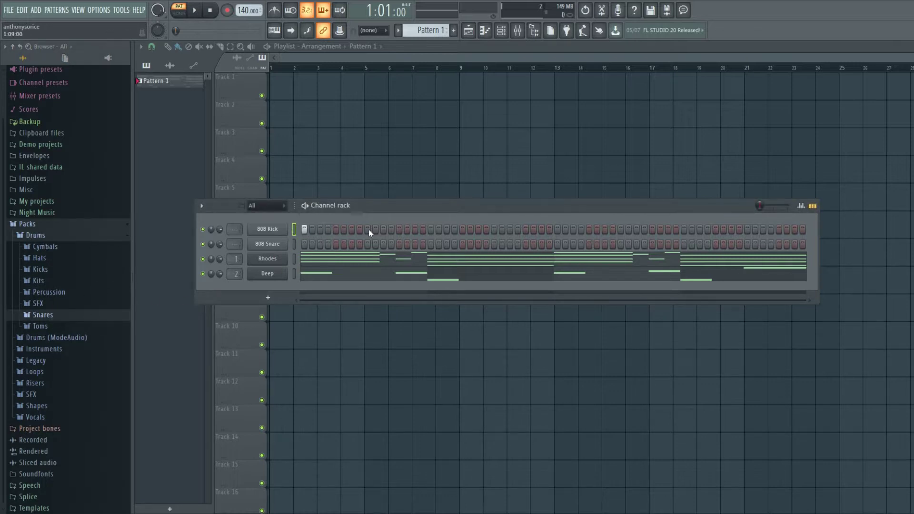
pyautogui.press('space')
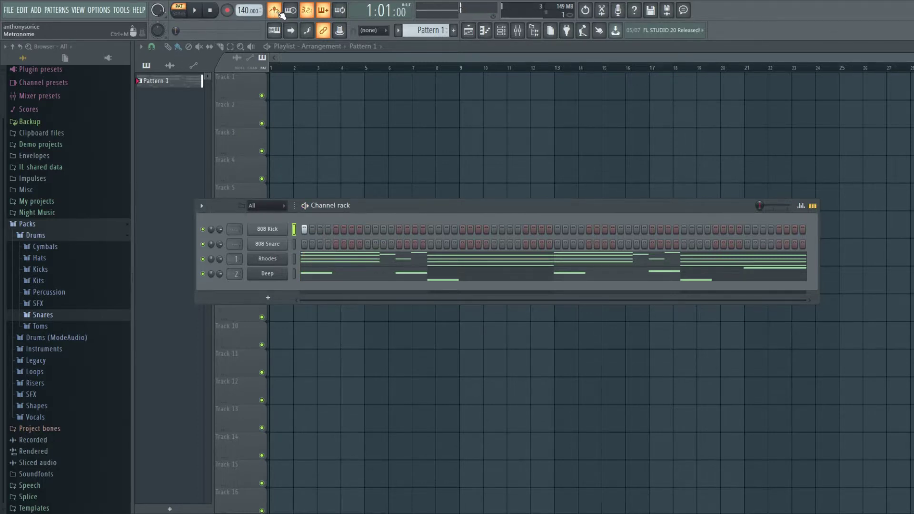
pyautogui.press('space')
pyautogui.press('space')
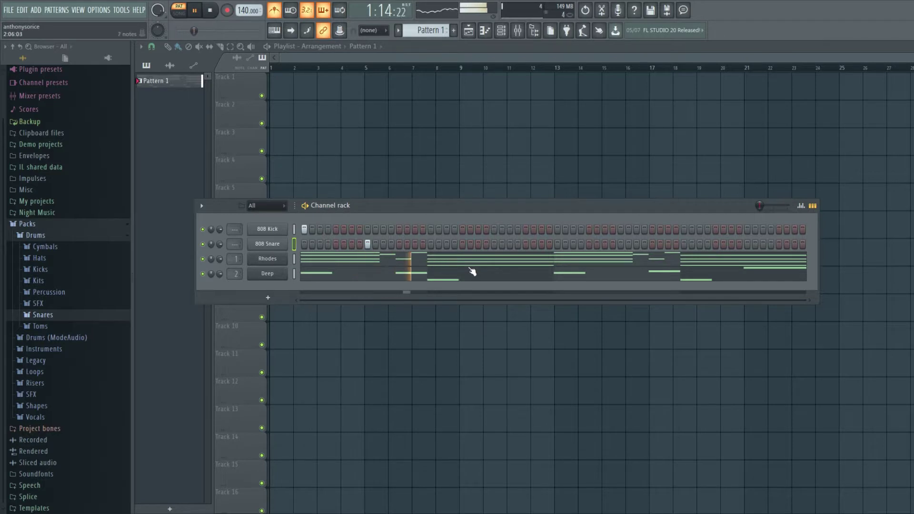
pyautogui.click(494, 244)
pyautogui.press('space')
# In the maximized 808 Snare piano roll, copy the two C5 notes into bars 3 and 4.
pyautogui.rightClick(271, 246)
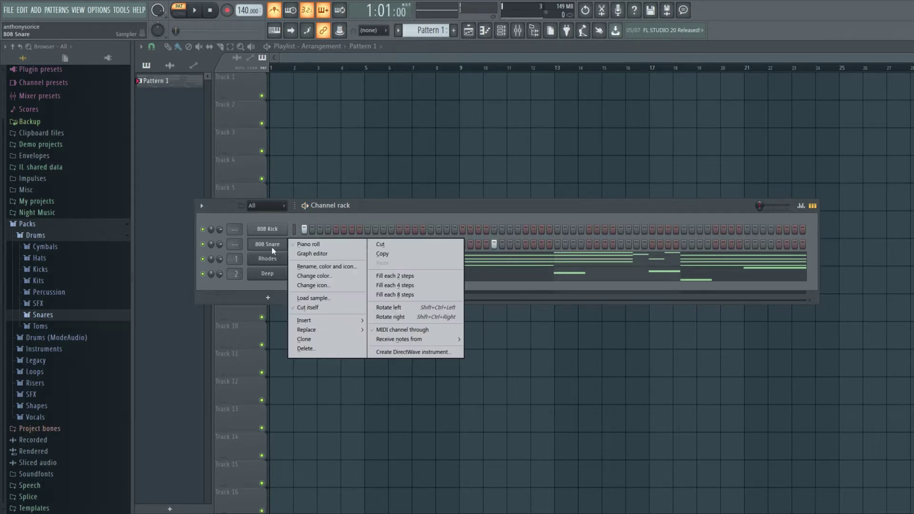
pyautogui.click(309, 244)
pyautogui.moveTo(897, 93); pyautogui.dragTo(611, 135)
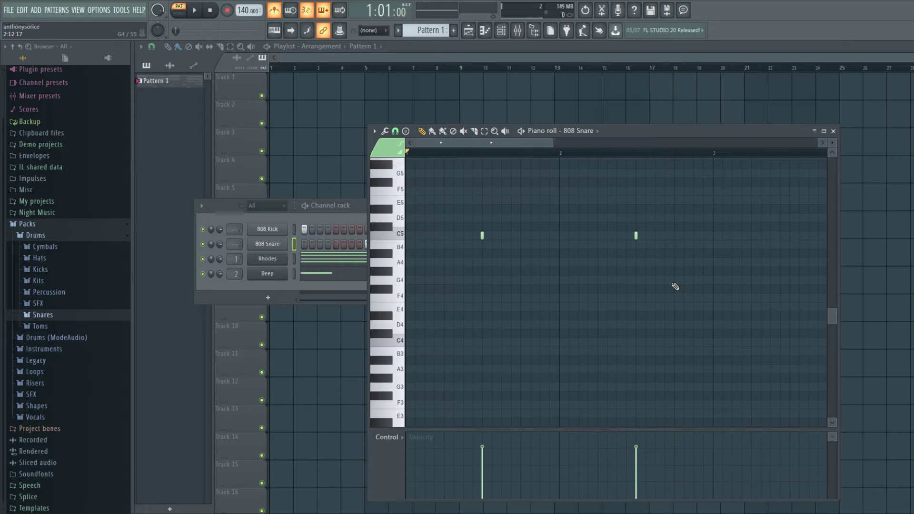
pyautogui.click(824, 130)
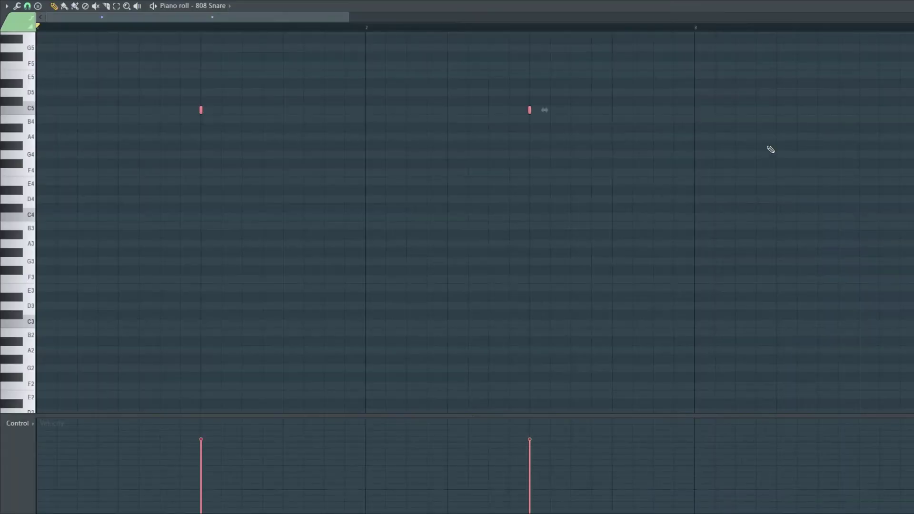
pyautogui.scroll(4, 233, 125)
pyautogui.scroll(-5, 220, 247)
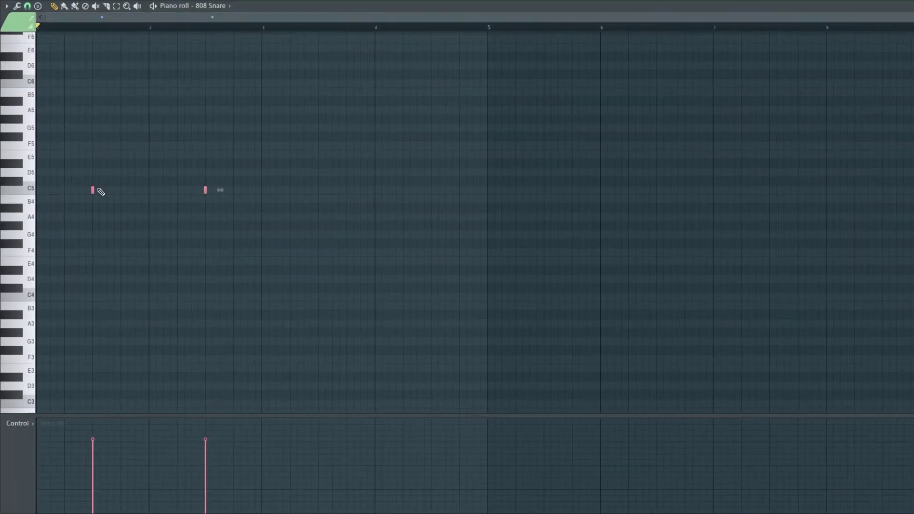
pyautogui.moveTo(92, 190)
pyautogui.mouseDown()
pyautogui.moveTo(327, 191)
pyautogui.moveTo(318, 191)
pyautogui.mouseUp()
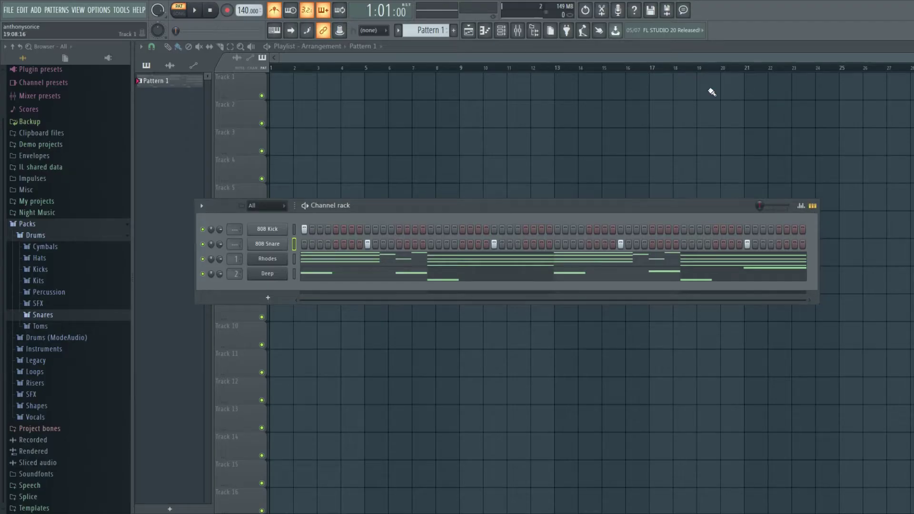
# Light three more 808 Kick steps from bar 2 onward, playing the groove between additions.
pyautogui.press('space')
pyautogui.press('space')
pyautogui.press('space')
pyautogui.click(384, 229)
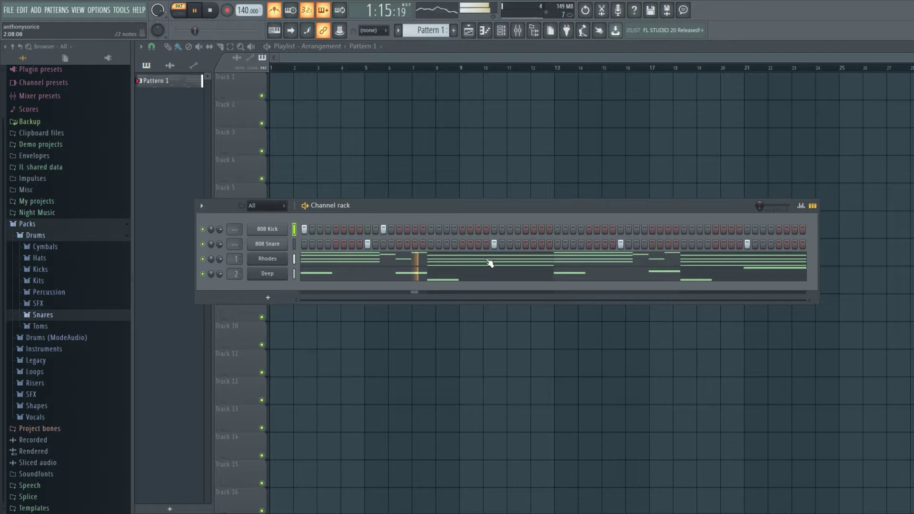
pyautogui.press('space')
pyautogui.click(461, 230)
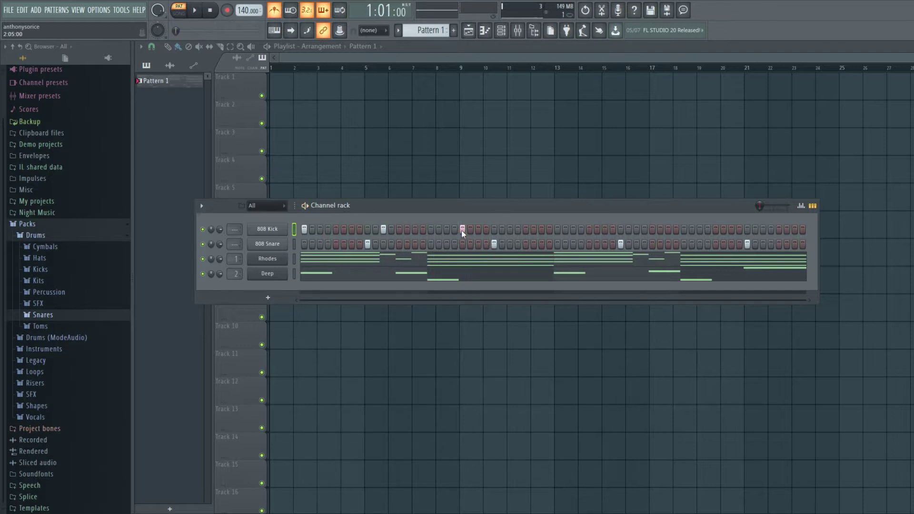
pyautogui.press('space')
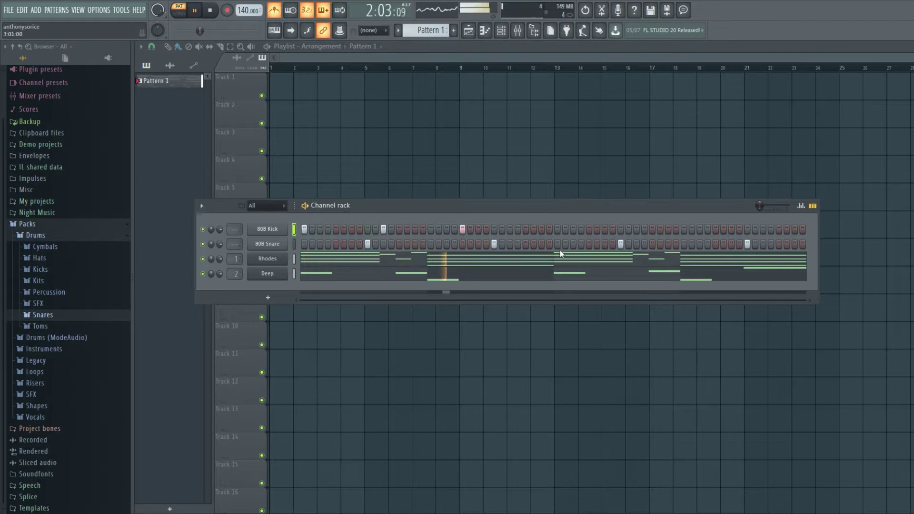
pyautogui.press('space')
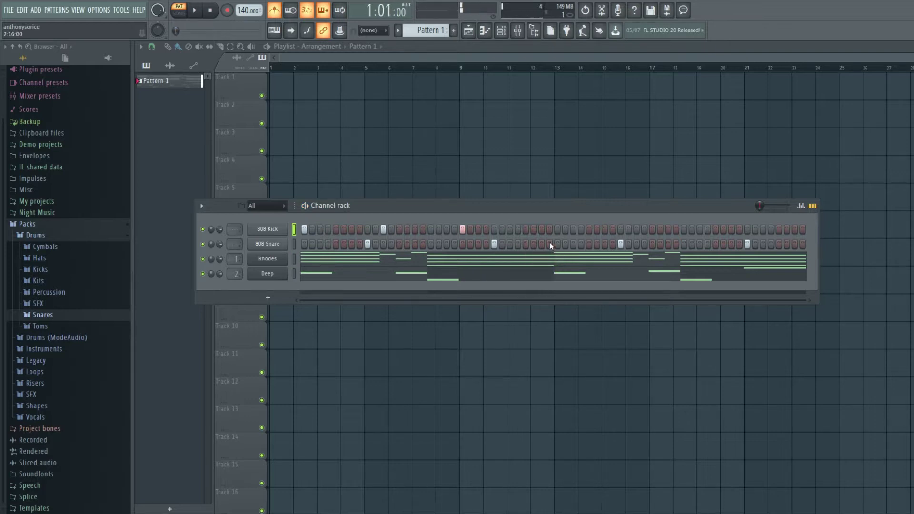
pyautogui.click(533, 230)
pyautogui.press('space')
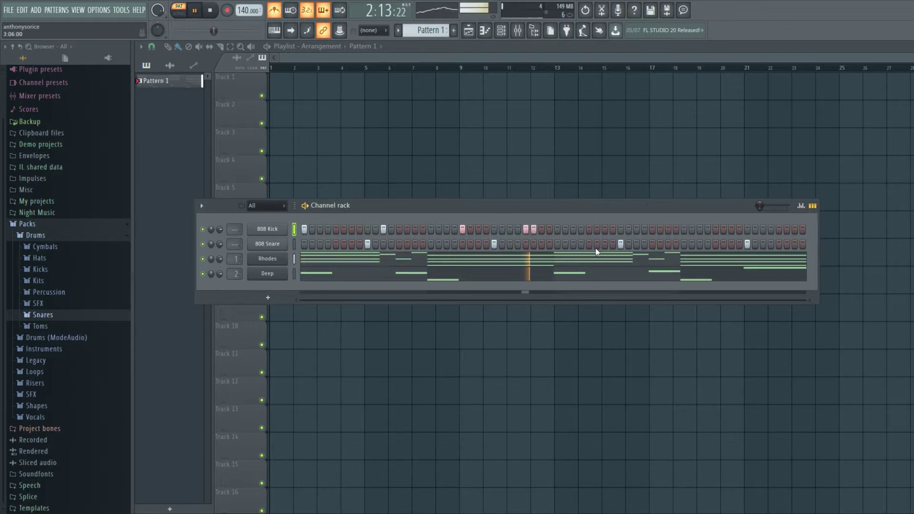
pyautogui.press('space')
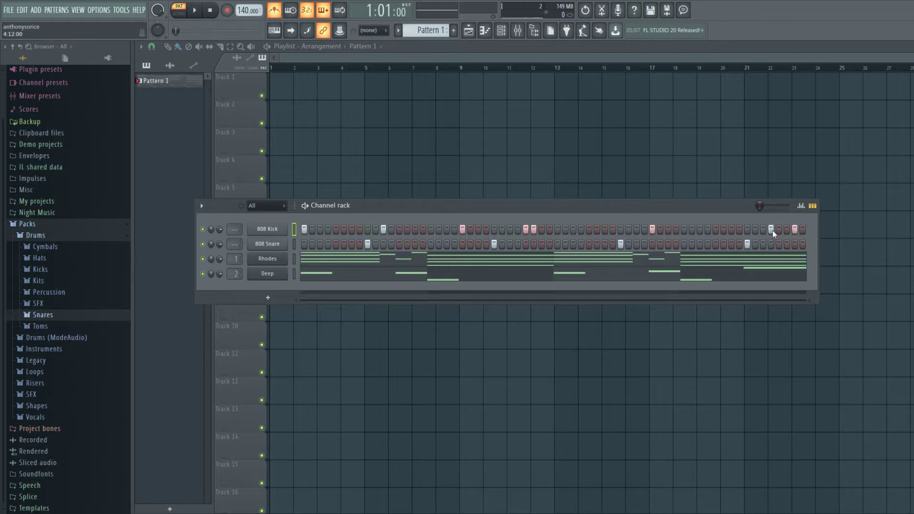
pyautogui.press('space')
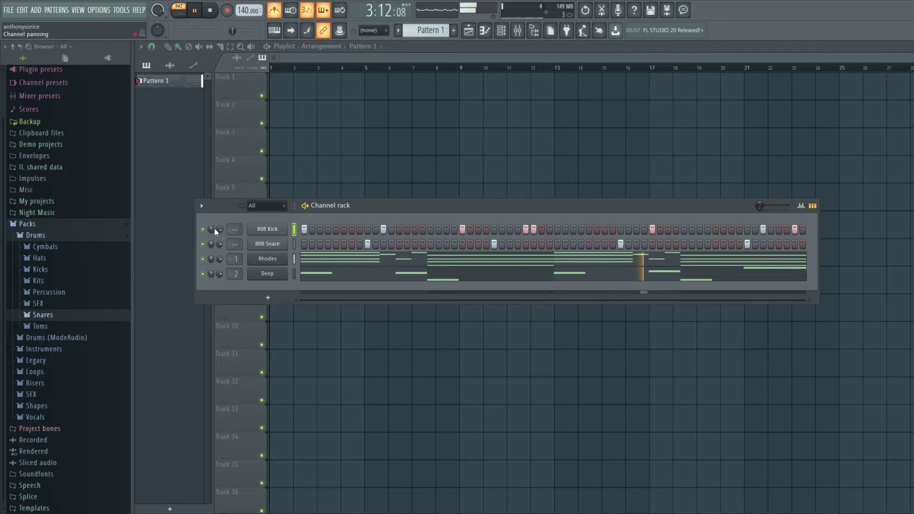
# Preview Volt CleanClapSnare 08–10 in ModeAudio Claps, load 09 as a channel, and open its settings.
pyautogui.click(35, 235)
pyautogui.press('space')
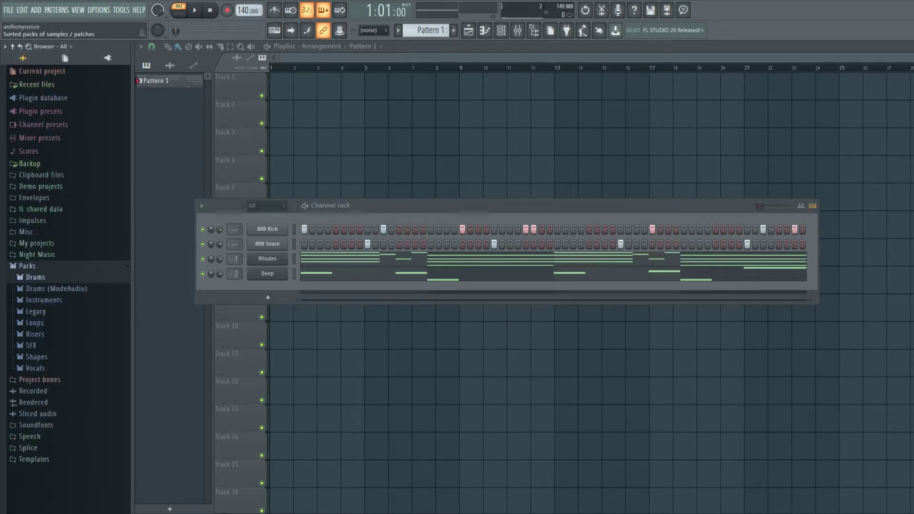
pyautogui.click(76, 289)
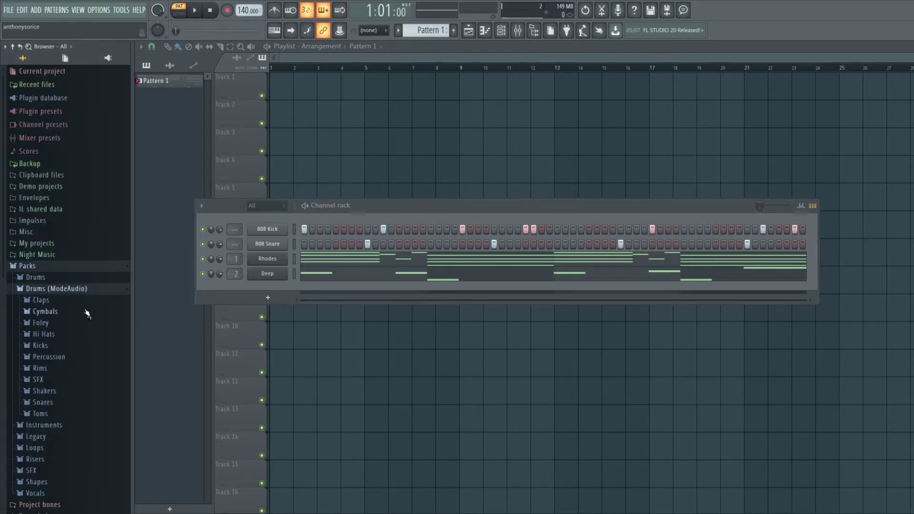
pyautogui.click(43, 300)
pyautogui.scroll(-10, 85, 443)
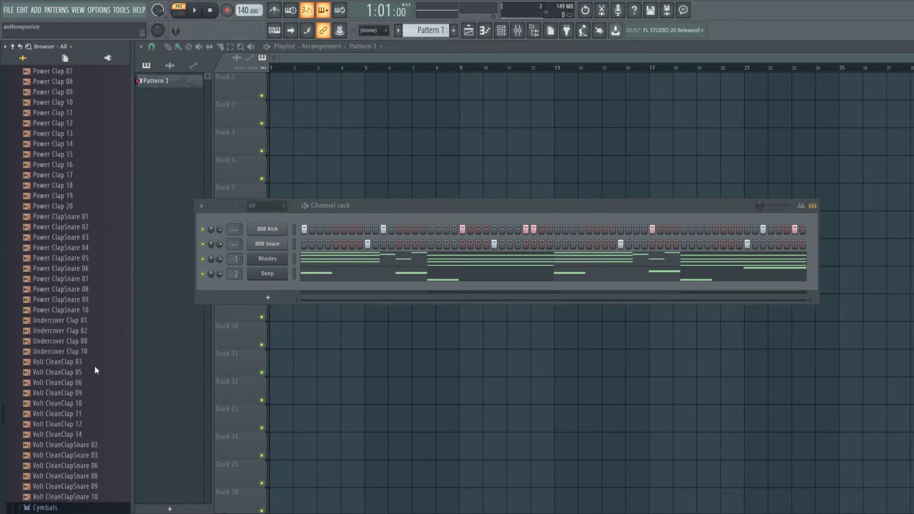
pyautogui.click(86, 453)
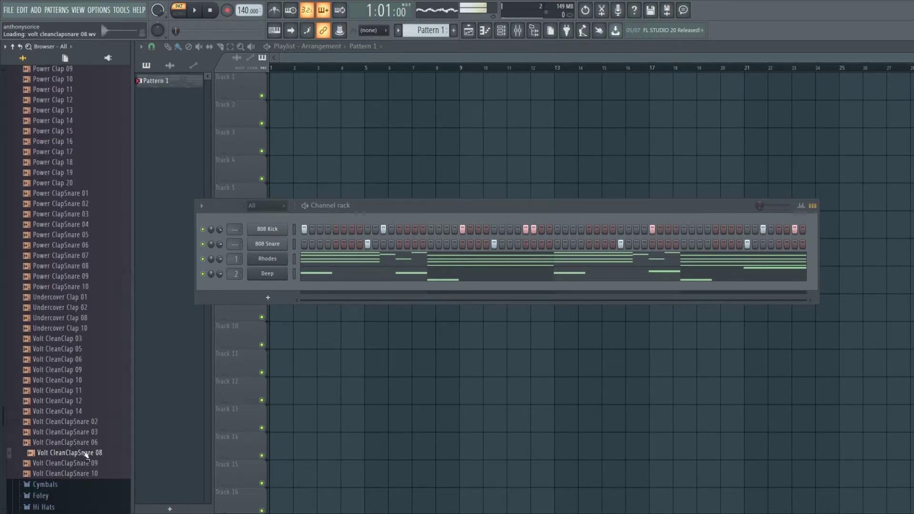
pyautogui.click(87, 464)
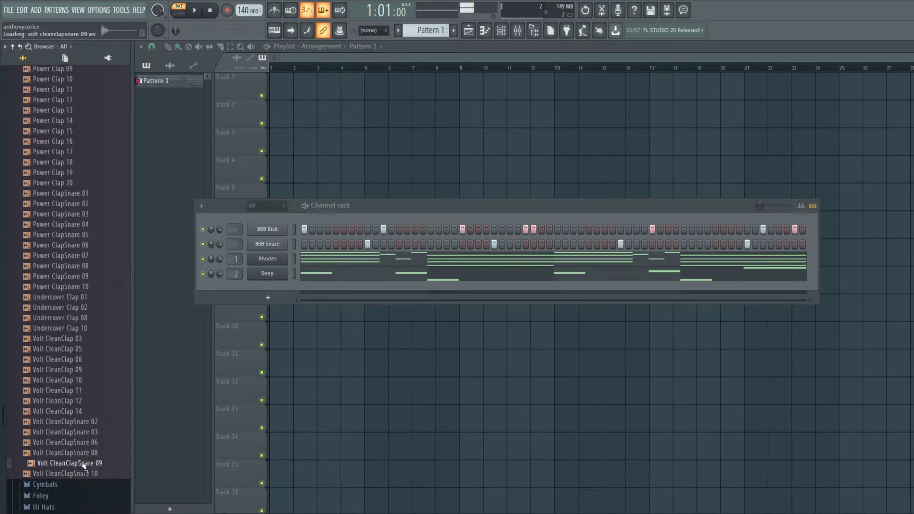
pyautogui.click(86, 473)
pyautogui.moveTo(87, 464); pyautogui.dragTo(271, 253)
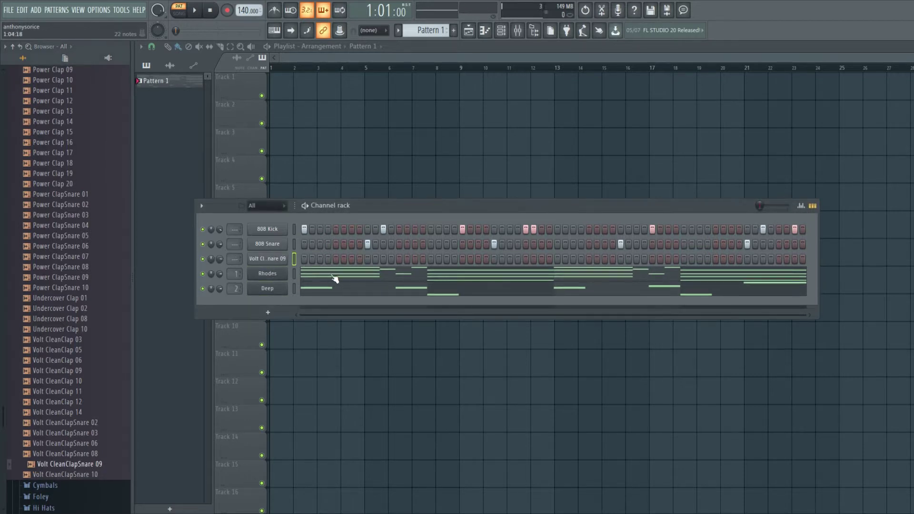
pyautogui.click(273, 261)
# Review the clap channel's envelope and miscellaneous settings, then play and stop the layered beat.
pyautogui.click(47, 76)
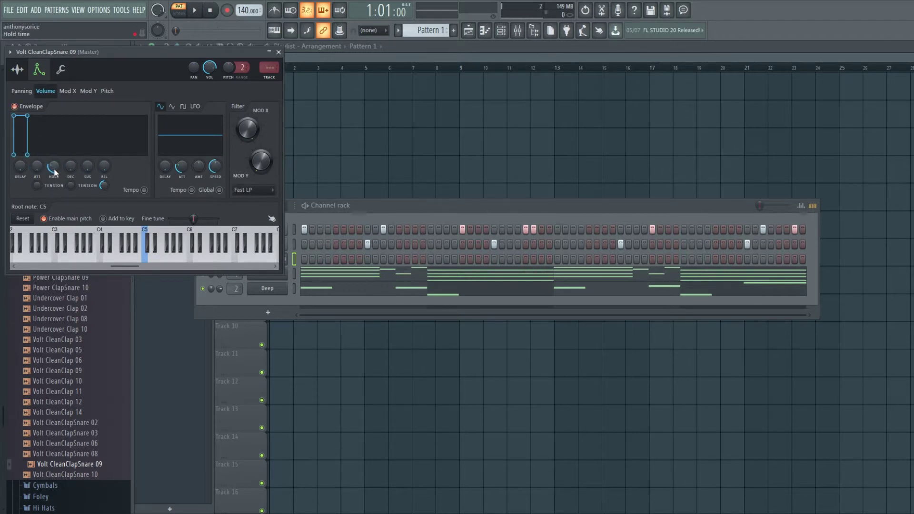
pyautogui.click(279, 52)
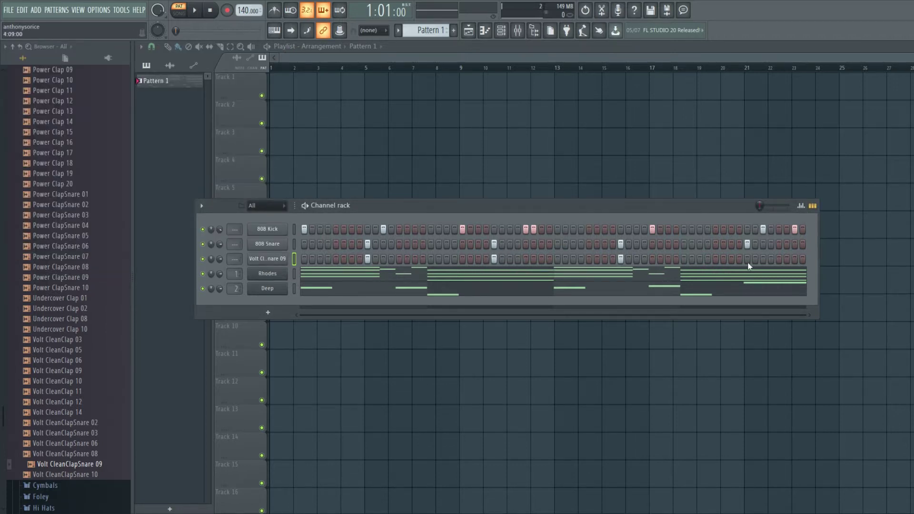
pyautogui.click(267, 262)
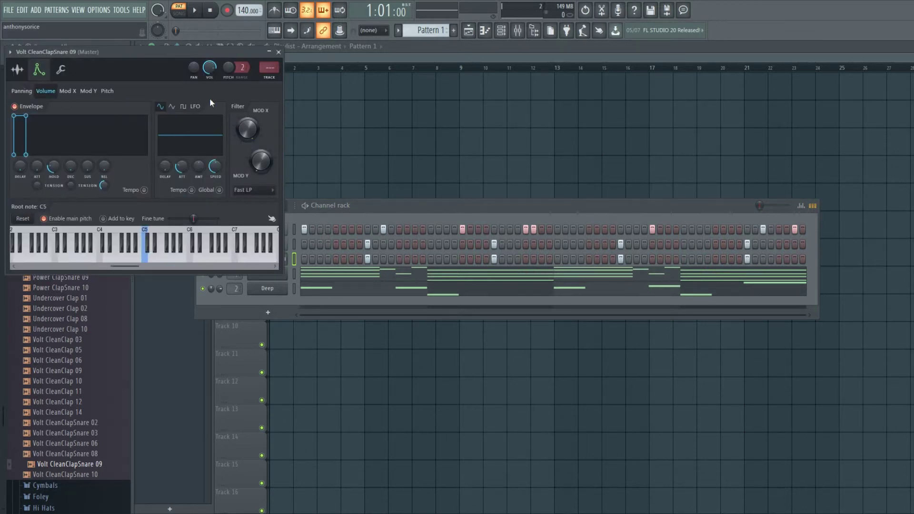
pyautogui.click(59, 71)
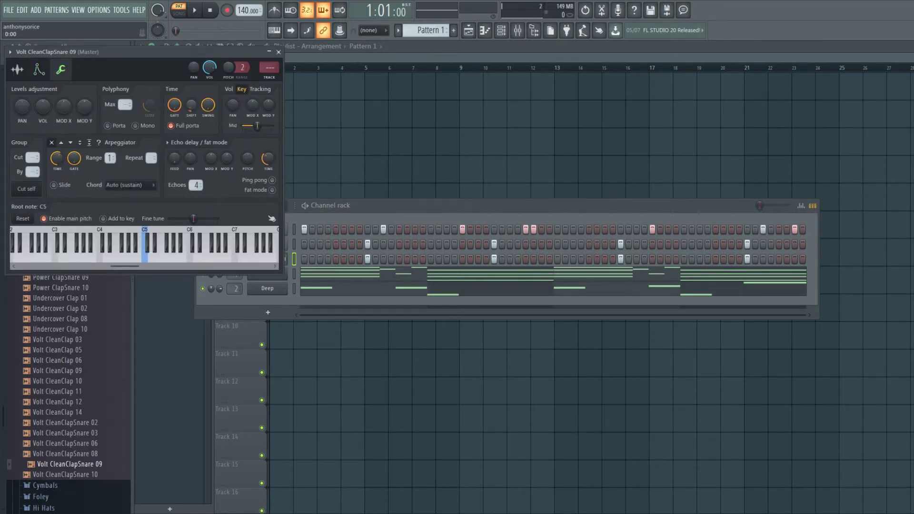
pyautogui.click(279, 53)
pyautogui.press('space')
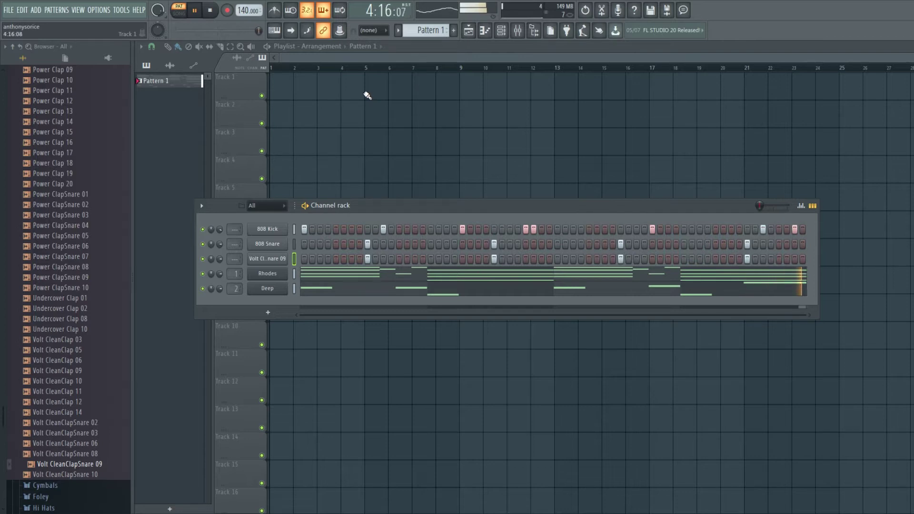
pyautogui.press('space')
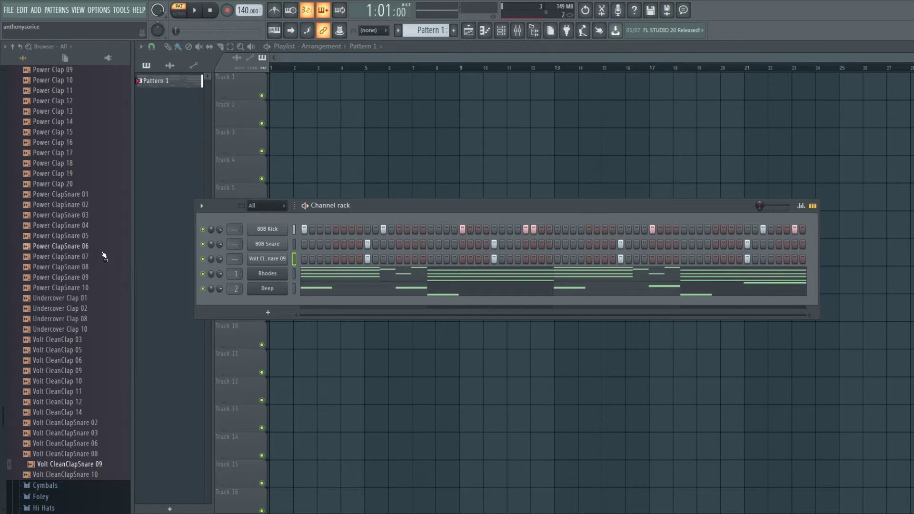
# Load 808 CH from Drums > Hats, fill it every 4 steps, and open its piano roll.
pyautogui.scroll(20, 105, 247)
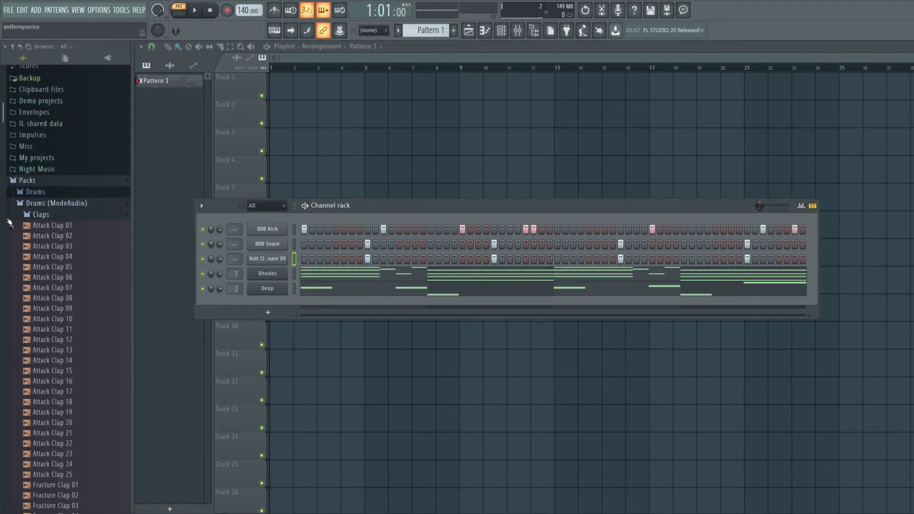
pyautogui.click(126, 215)
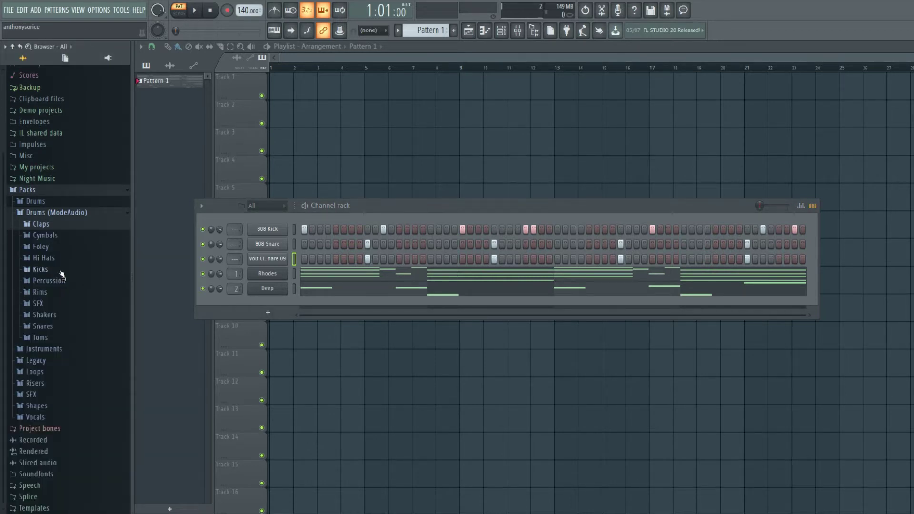
pyautogui.click(126, 202)
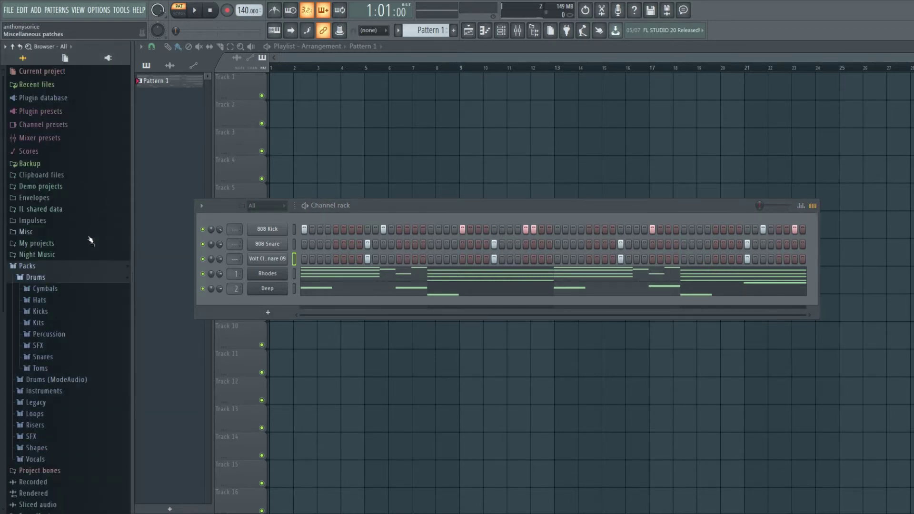
pyautogui.click(59, 301)
pyautogui.moveTo(51, 292); pyautogui.dragTo(279, 269)
pyautogui.rightClick(285, 273)
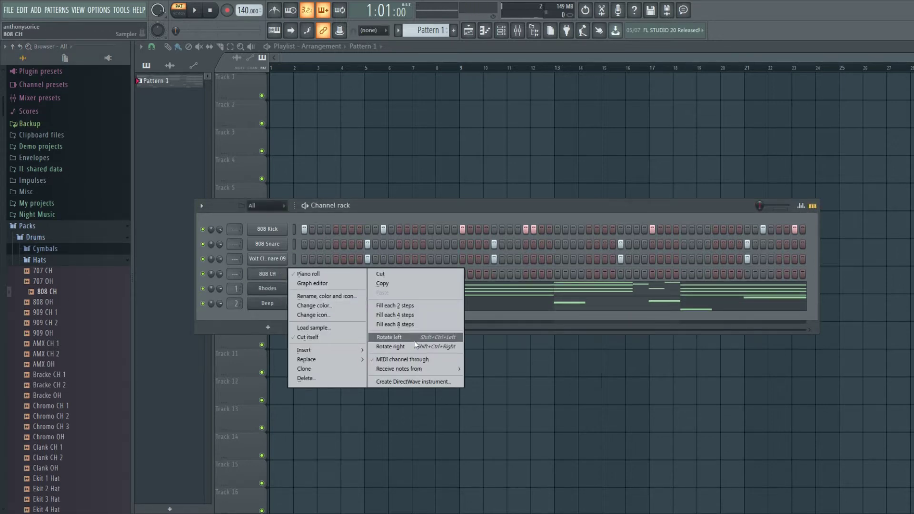
pyautogui.click(445, 314)
pyautogui.rightClick(285, 274)
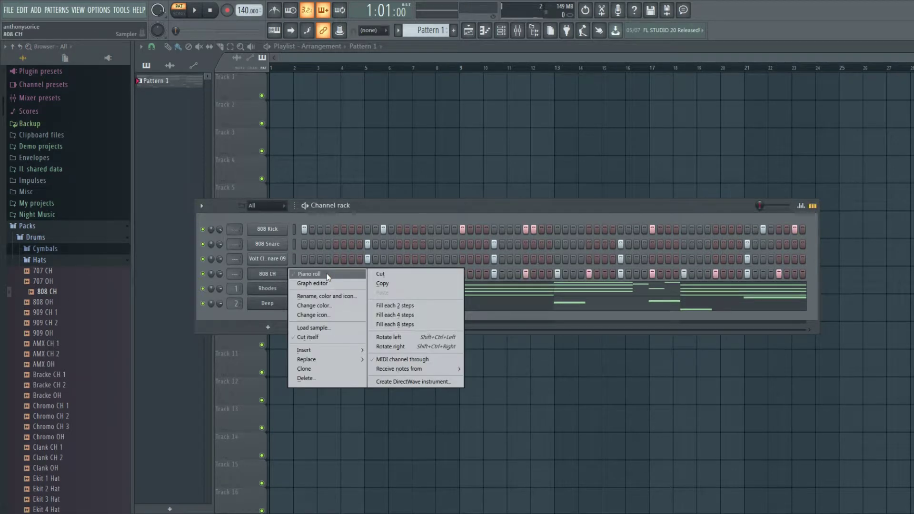
pyautogui.click(327, 274)
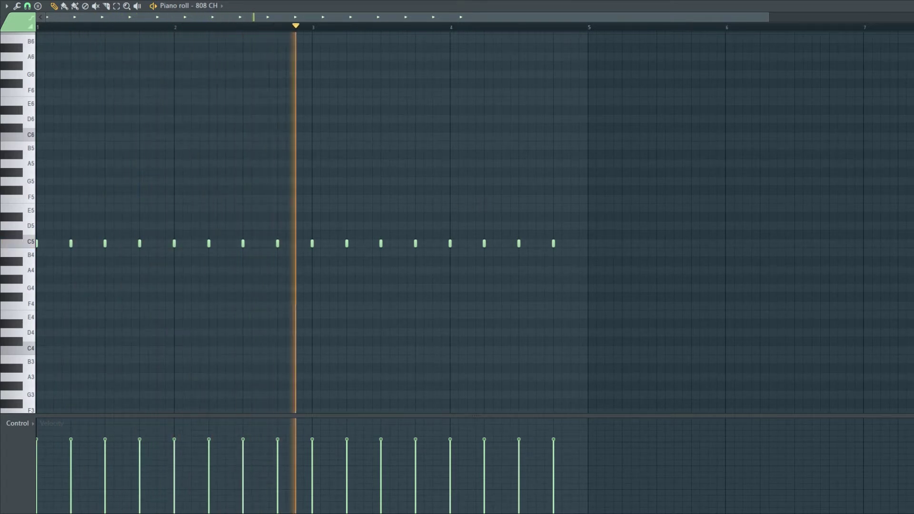
# Add an extra C5 hat hit in bar 1 and audition it.
pyautogui.press('space')
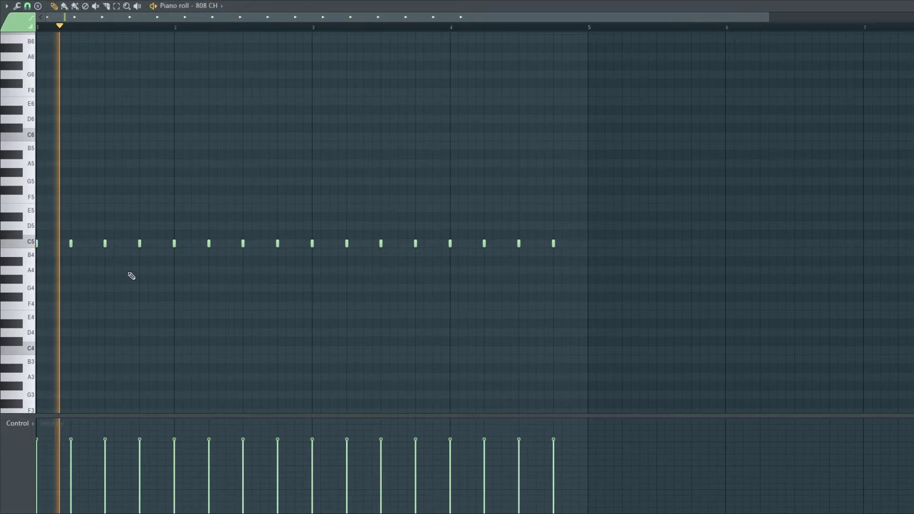
pyautogui.click(87, 244)
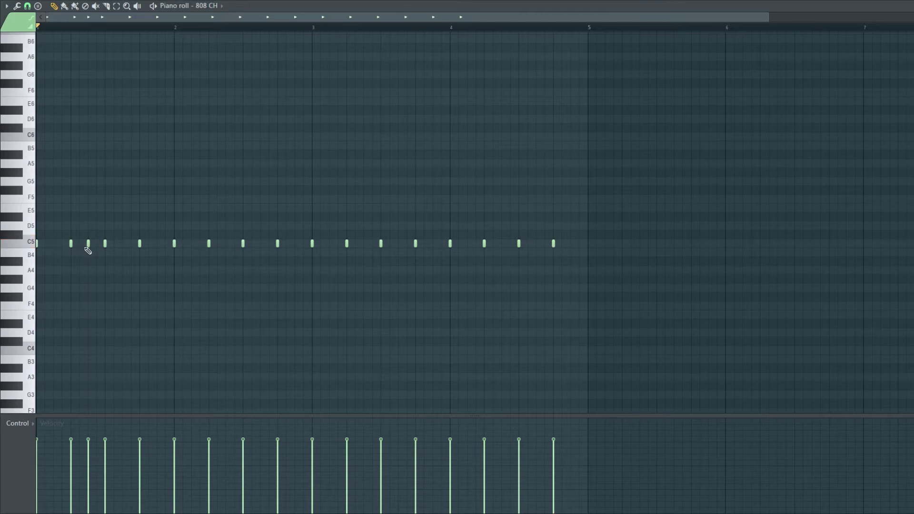
pyautogui.press('space')
pyautogui.press('space')
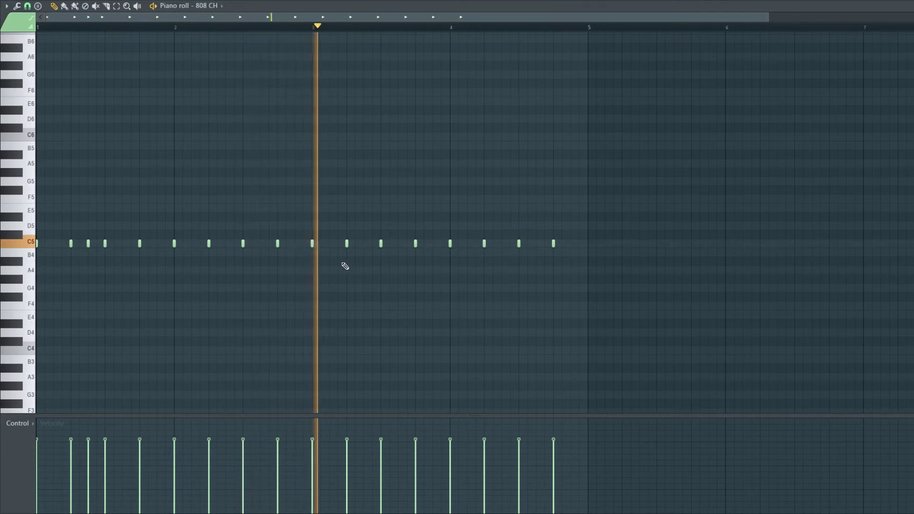
pyautogui.press('space')
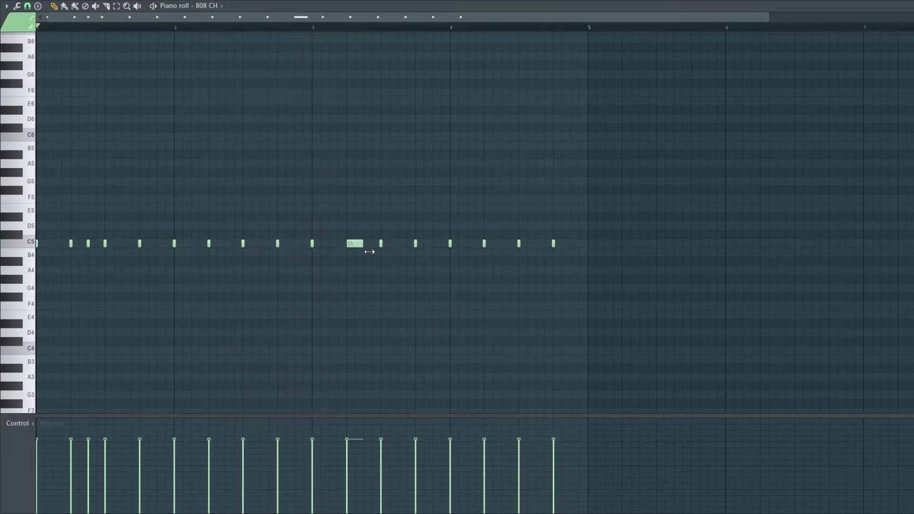
# Chop the bar-3 hat note into a fast roll with the Alt+U chopper.
pyautogui.keyDown('ctrl'); pyautogui.click(355, 243); pyautogui.keyUp('ctrl')
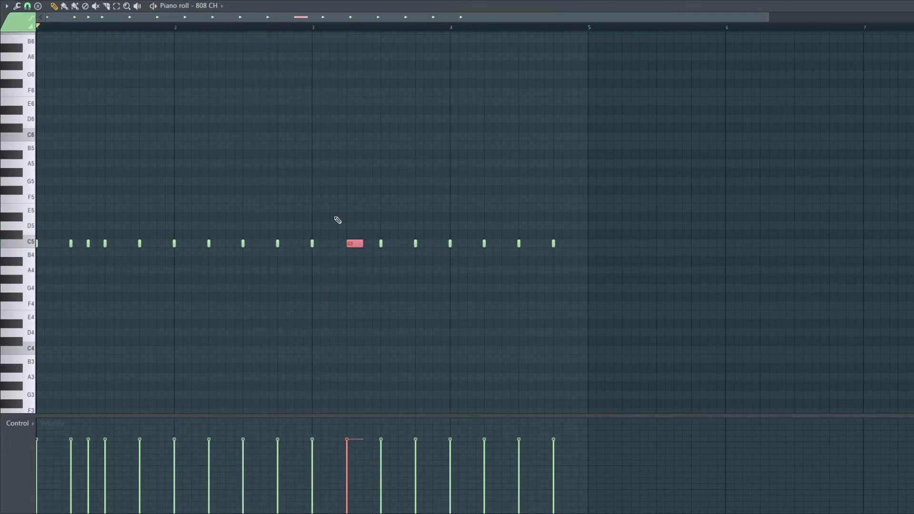
pyautogui.hotkey('alt', 'u')
pyautogui.click(864, 355)
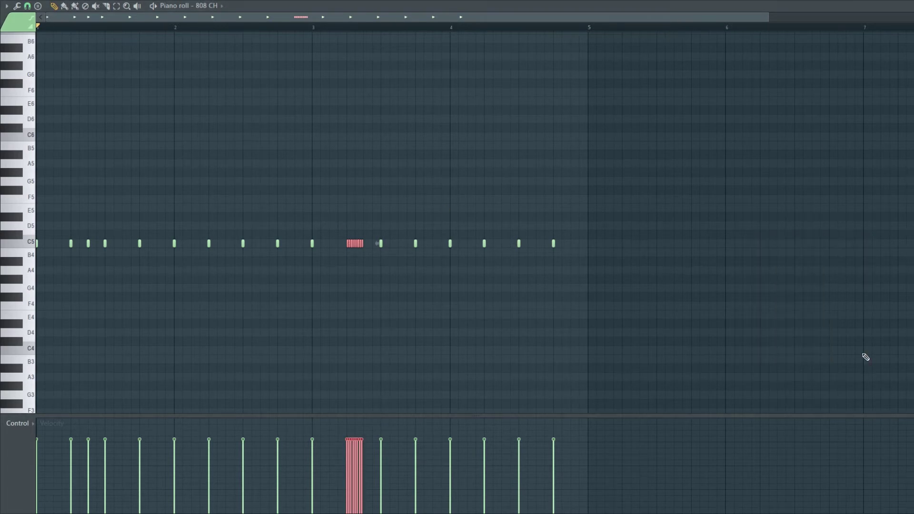
pyautogui.press('space')
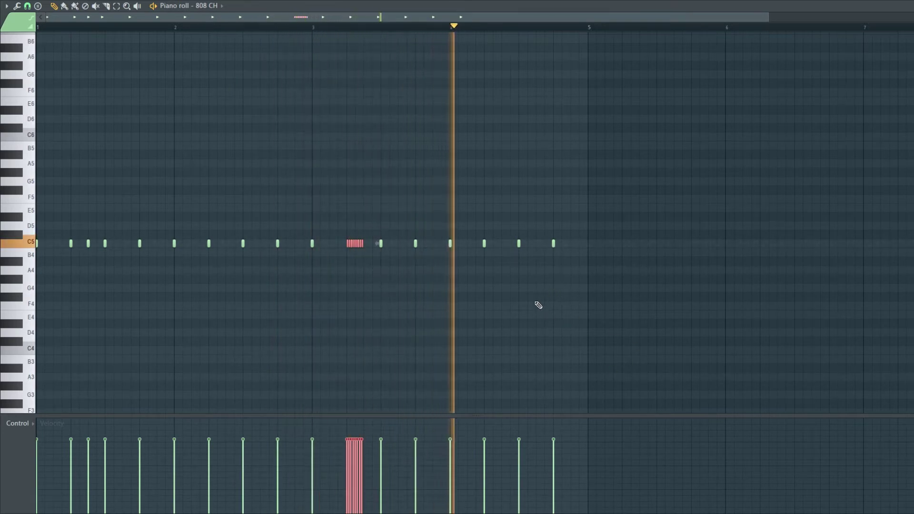
pyautogui.press('space')
# Build a run of quick hat notes filling the end of bar 4.
pyautogui.click(537, 244)
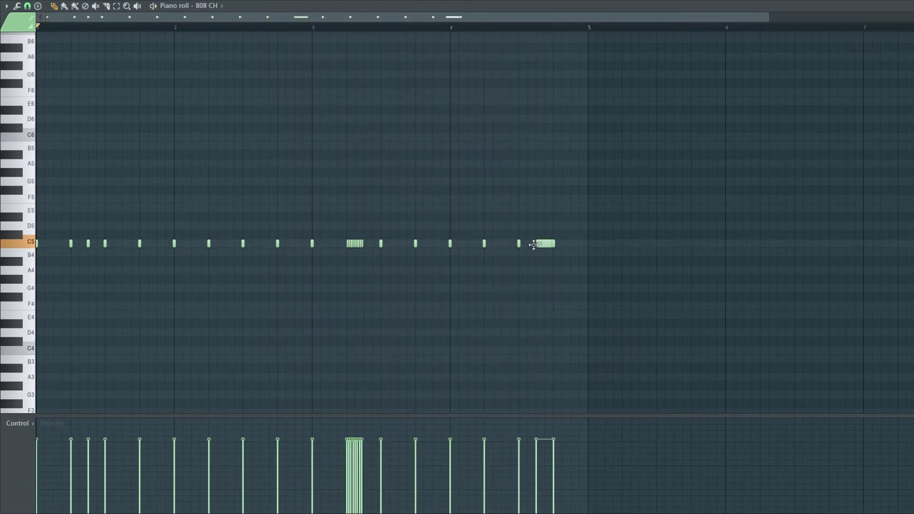
pyautogui.rightClick(545, 245)
pyautogui.moveTo(519, 246); pyautogui.dragTo(523, 246)
pyautogui.click(528, 244)
pyautogui.click(536, 244)
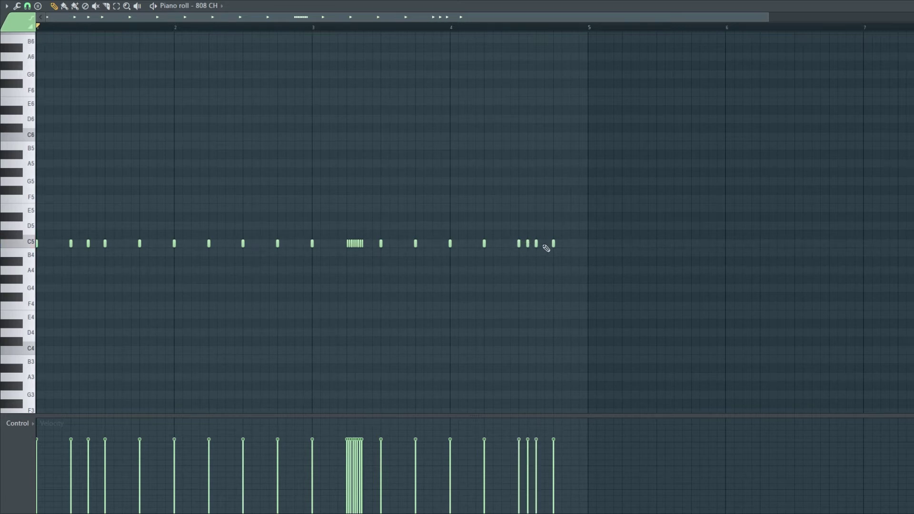
pyautogui.click(544, 244)
pyautogui.click(561, 244)
pyautogui.click(570, 244)
pyautogui.click(579, 244)
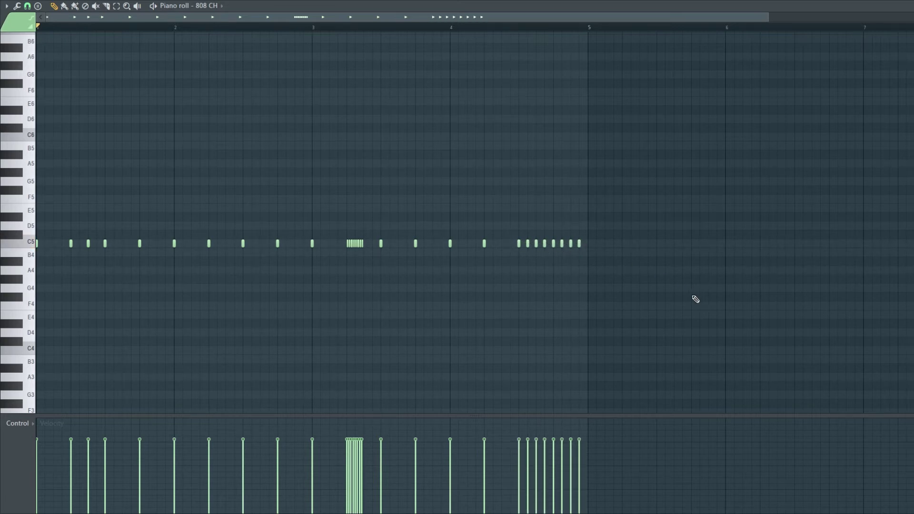
pyautogui.scroll(3, 573, 336)
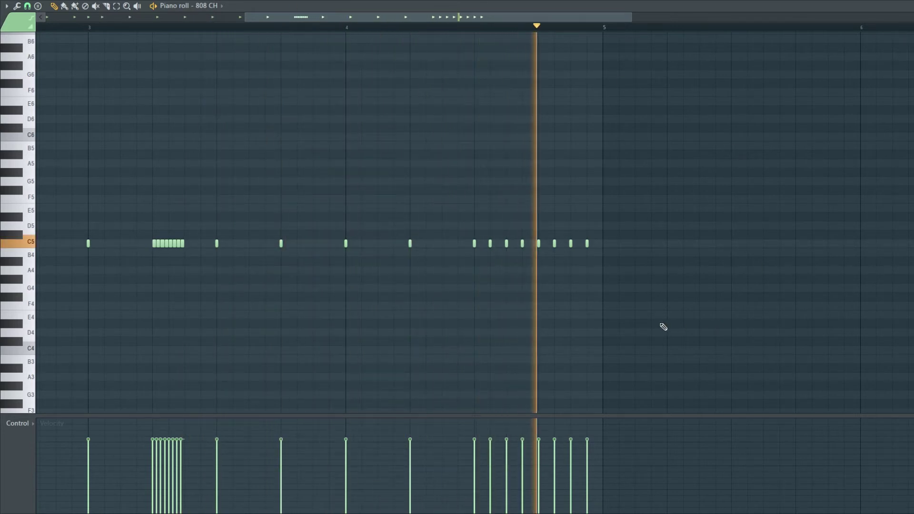
pyautogui.press('space')
# Lower the velocities of several 808 CH hat hits across the pattern.
pyautogui.moveTo(295, 25); pyautogui.dragTo(71, 24)
pyautogui.press('space')
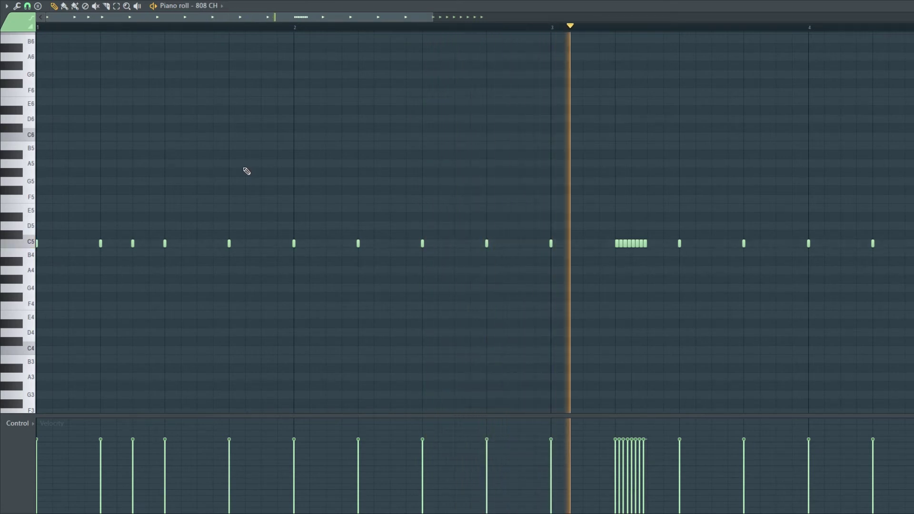
pyautogui.press('space')
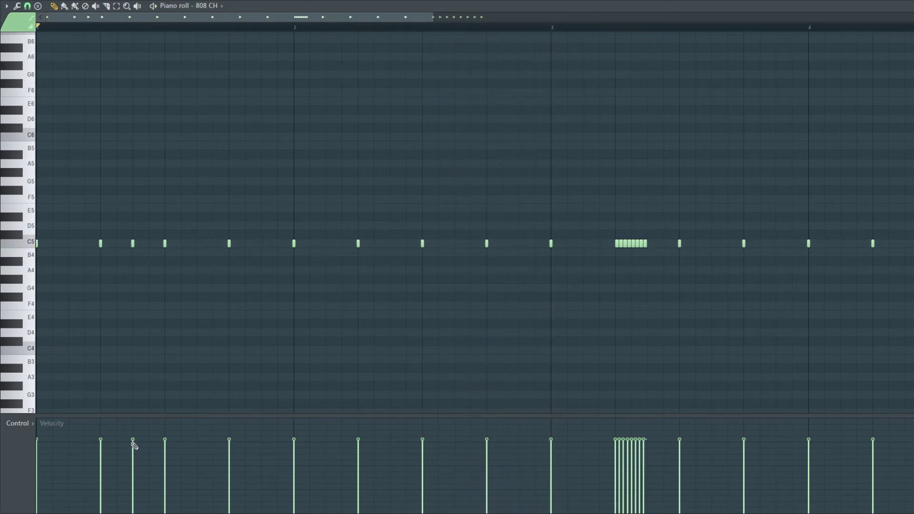
pyautogui.moveTo(134, 445); pyautogui.dragTo(134, 458)
pyautogui.moveTo(227, 447); pyautogui.dragTo(228, 455)
pyautogui.moveTo(359, 451); pyautogui.dragTo(358, 463)
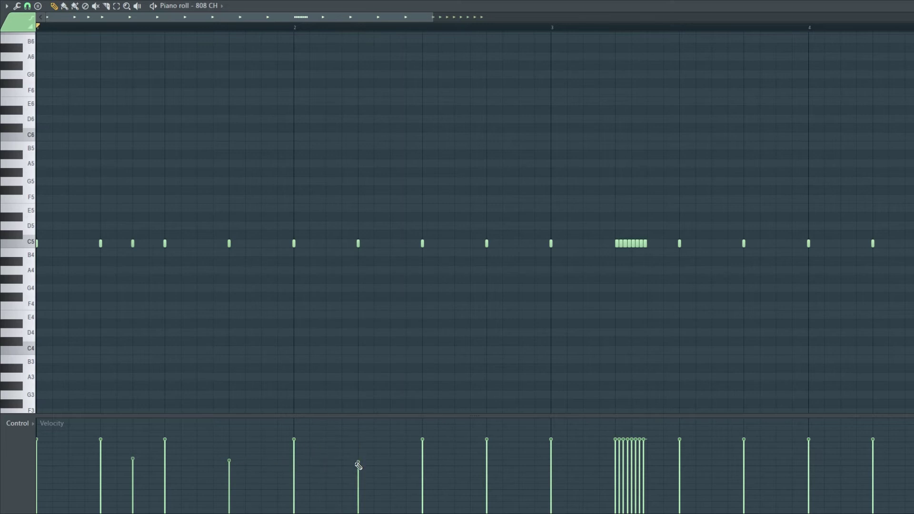
pyautogui.moveTo(484, 451); pyautogui.dragTo(485, 458)
pyautogui.scroll(-2, 791, 373)
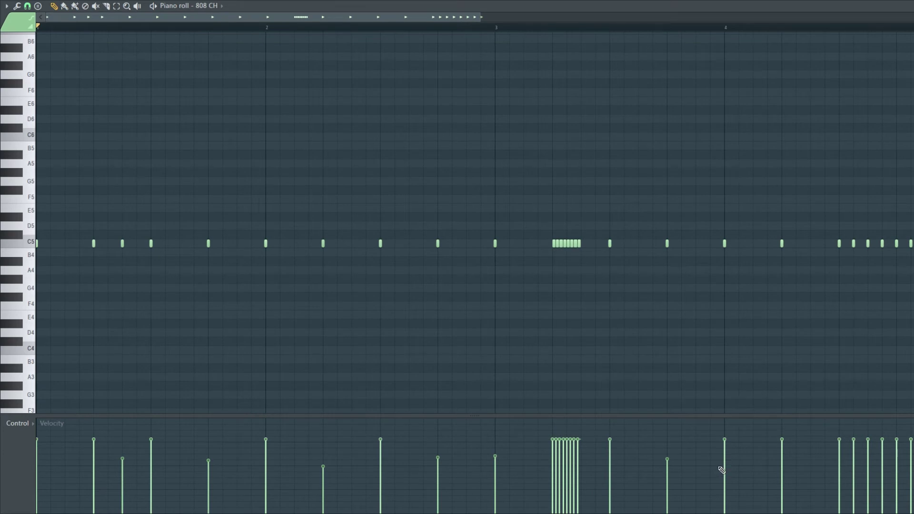
pyautogui.moveTo(721, 469)
pyautogui.mouseDown()
pyautogui.moveTo(725, 476)
pyautogui.moveTo(725, 455)
pyautogui.mouseUp()
pyautogui.scroll(-1, 794, 367)
pyautogui.scroll(2, 673, 273)
# Pitch two bar-1 hat notes down to B4 and A#4, then audition the variations.
pyautogui.hscroll(-3, 231, 38)
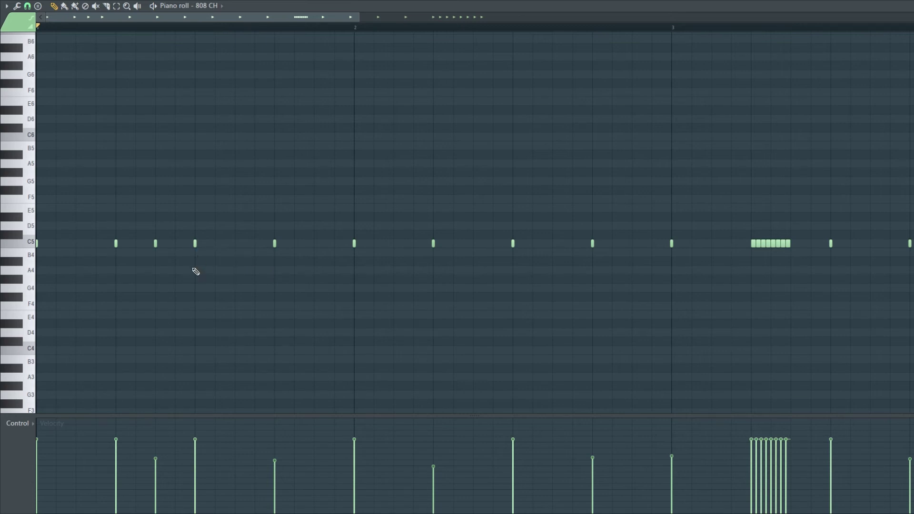
pyautogui.moveTo(157, 244); pyautogui.dragTo(197, 274)
pyautogui.press('space')
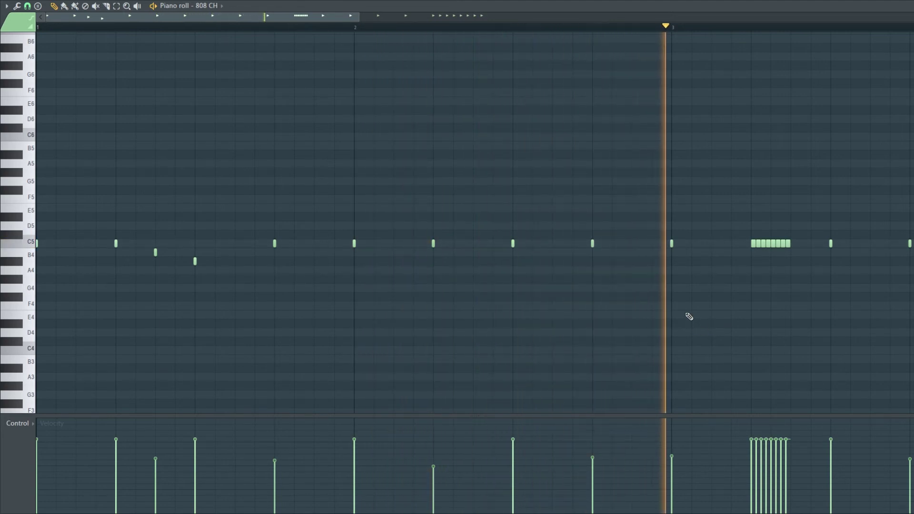
pyautogui.scroll(-3, 688, 316)
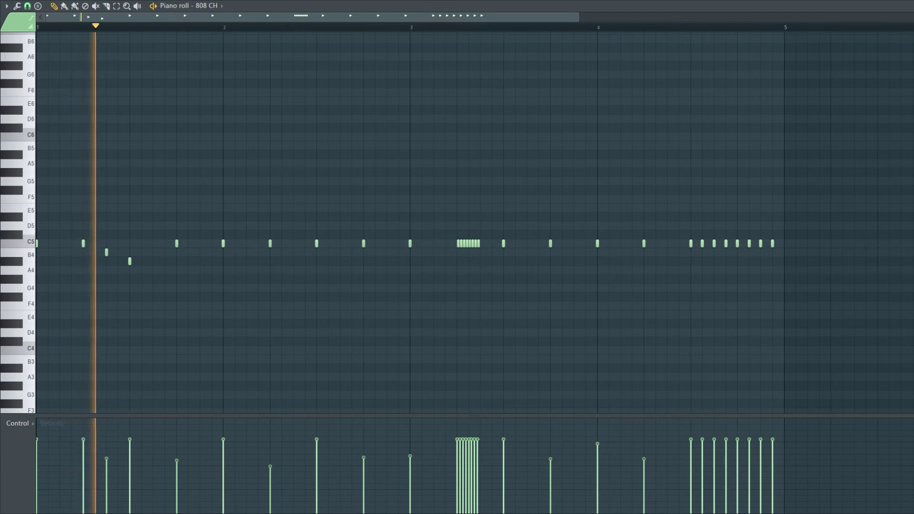
pyautogui.press('F6')
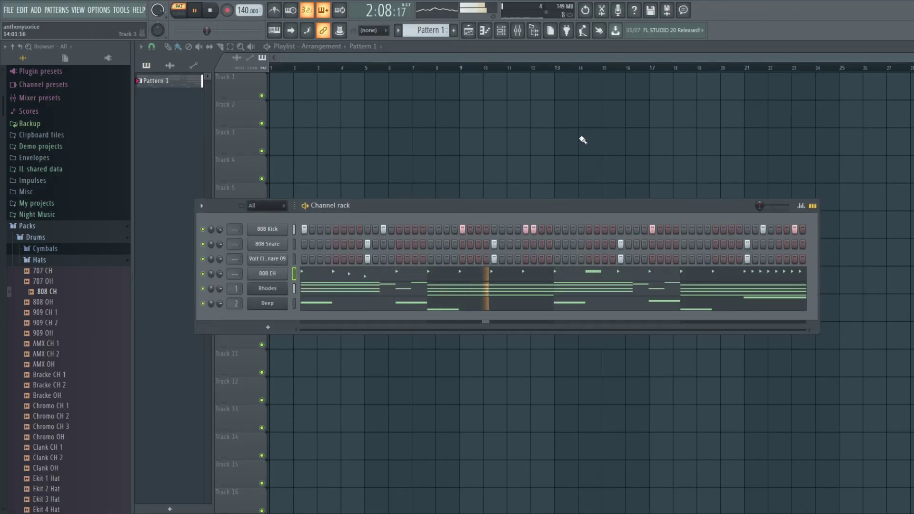